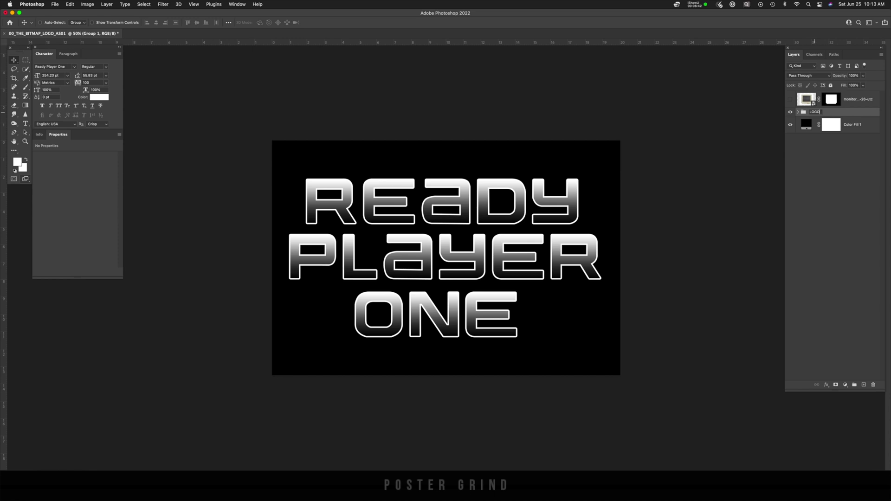
Rename the group holding the title text as LOGO
key("Return")
double_click(843, 112)
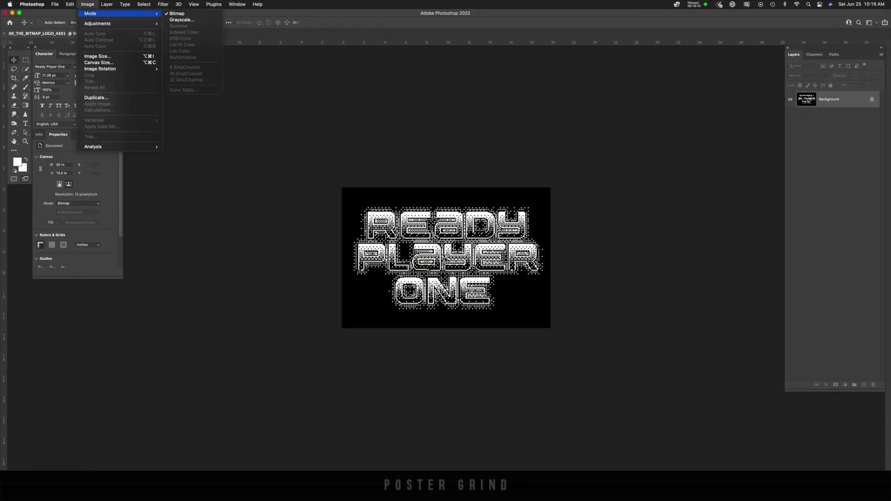
Convert the bitmap-mode title image to Grayscale mode
left_click(182, 20)
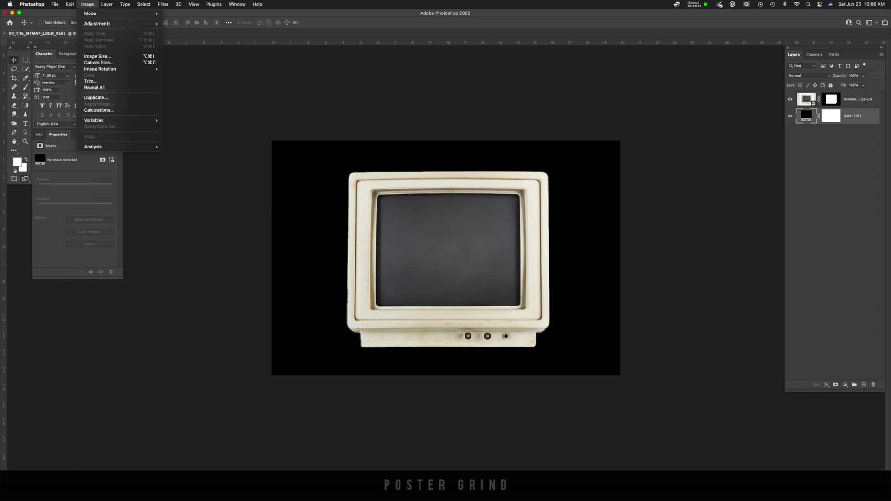
Review the document's dimensions, resolution and resampling settings in Image Size
left_click(97, 56)
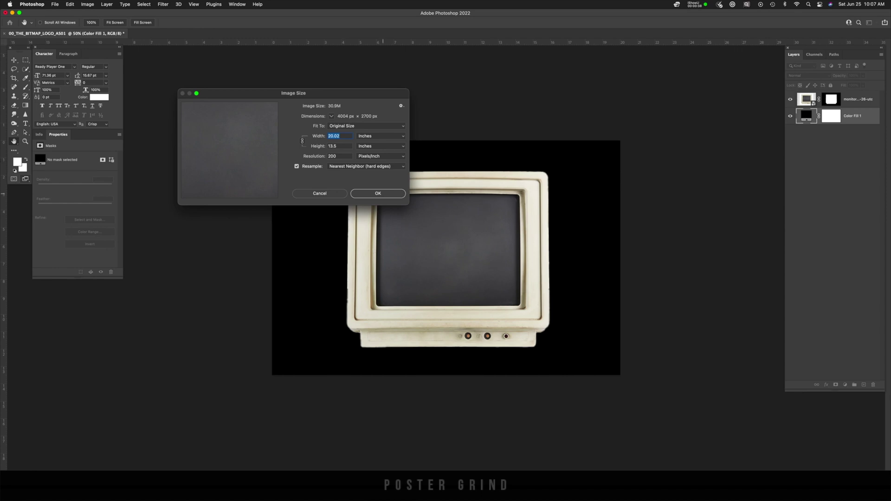
left_click(383, 195)
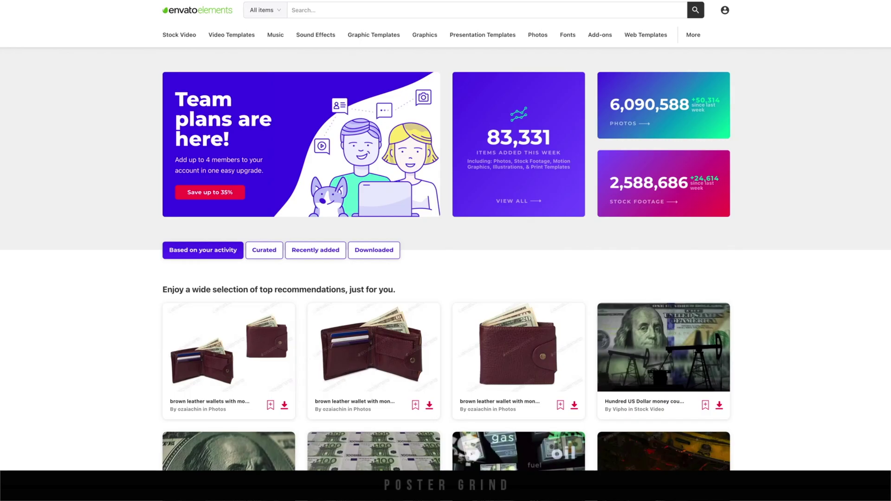
Browse the recommended items on the Envato Elements home page
scroll(446, 274, "down", 4)
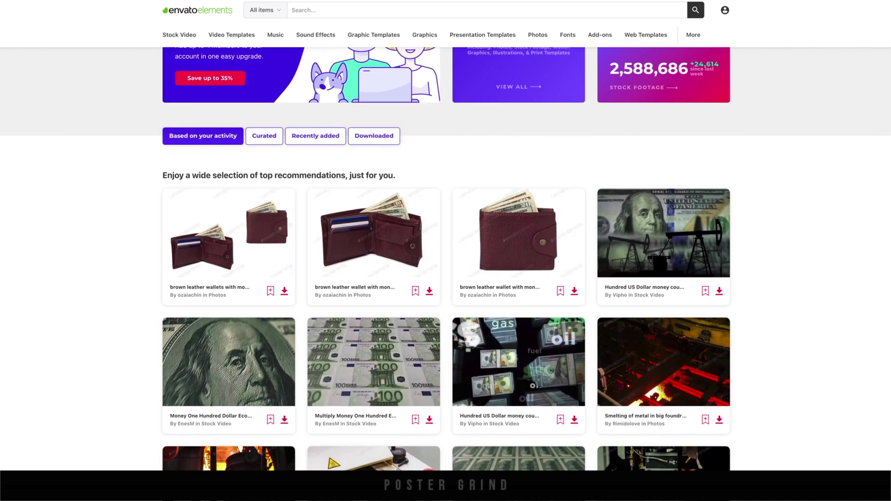
scroll(446, 274, "down", 5)
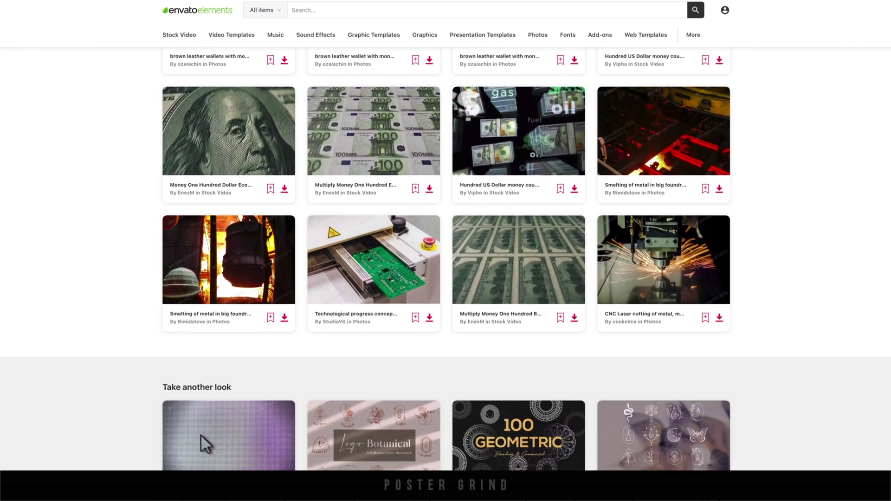
scroll(446, 274, "down", 5)
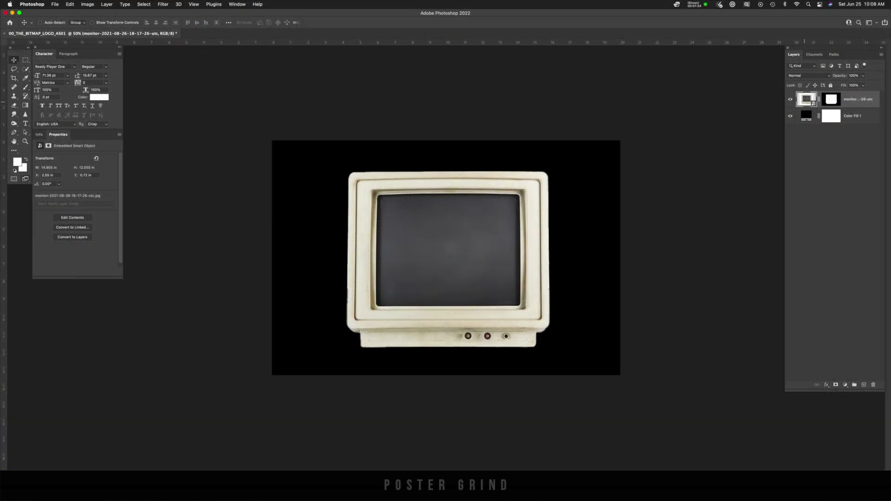
Hide the monitor layer and add the white text READY in the Ready Player One font above the Color Fill 1 layer
left_click(790, 99)
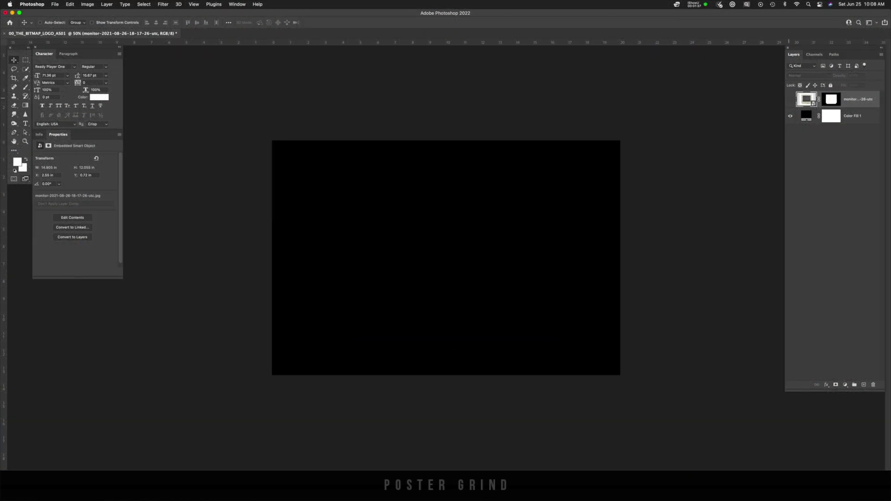
left_click(805, 116)
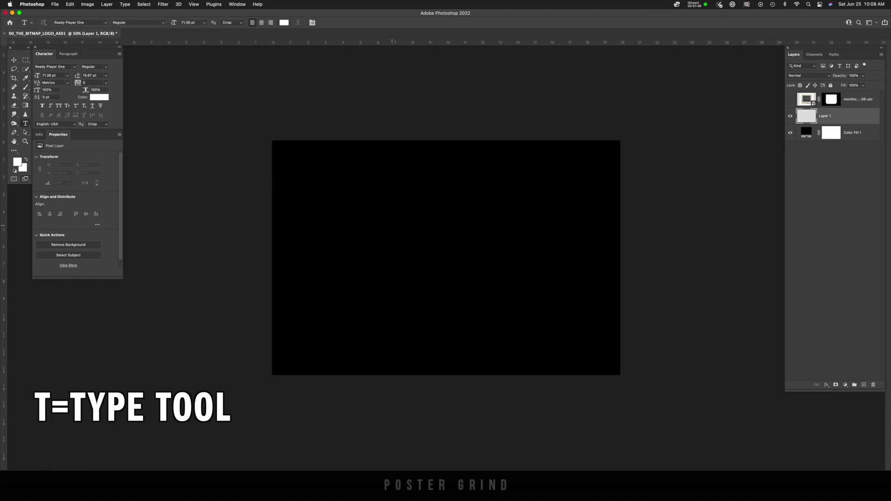
left_click(393, 223)
type("READY")
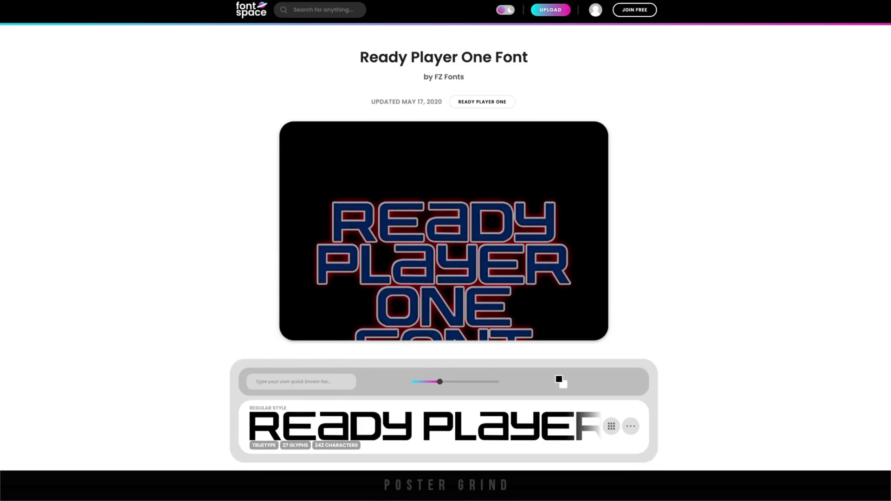
Look through the Ready Player One font page on FontSpace, including its preview, download and licence details
scroll(444, 252, "down", 5)
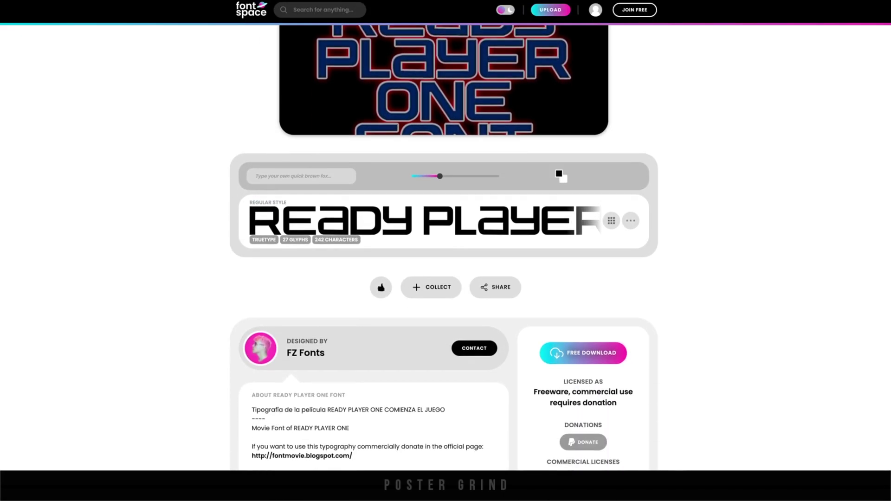
scroll(444, 249, "down", 7)
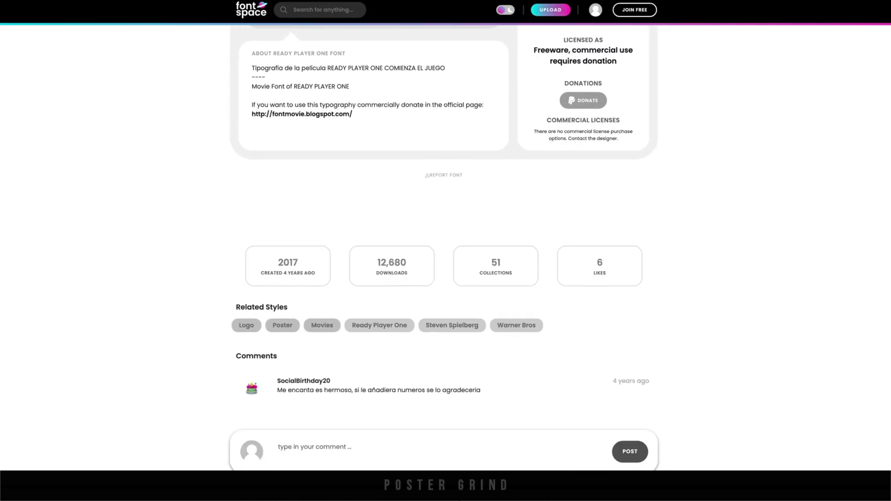
scroll(444, 263, "down", 2)
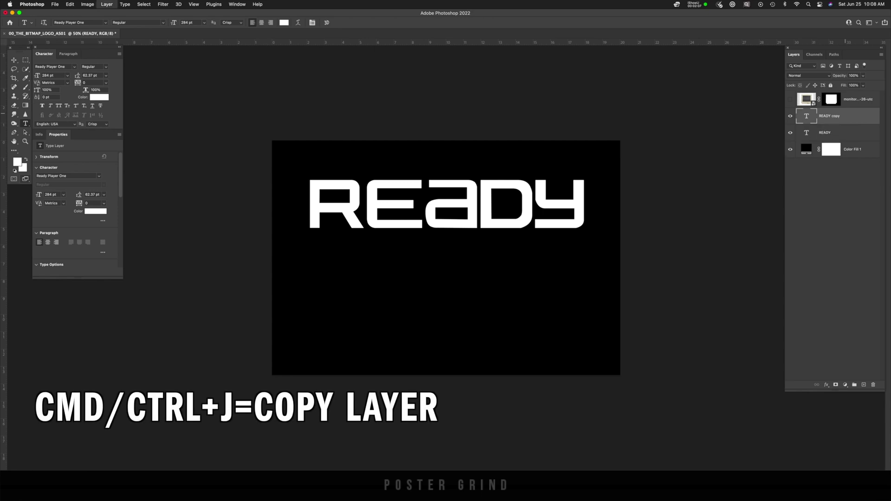
Move the copied READY text straight down below the original and change its wording to PLAYER
key("v")
left_click_drag(481, 203, 481, 264)
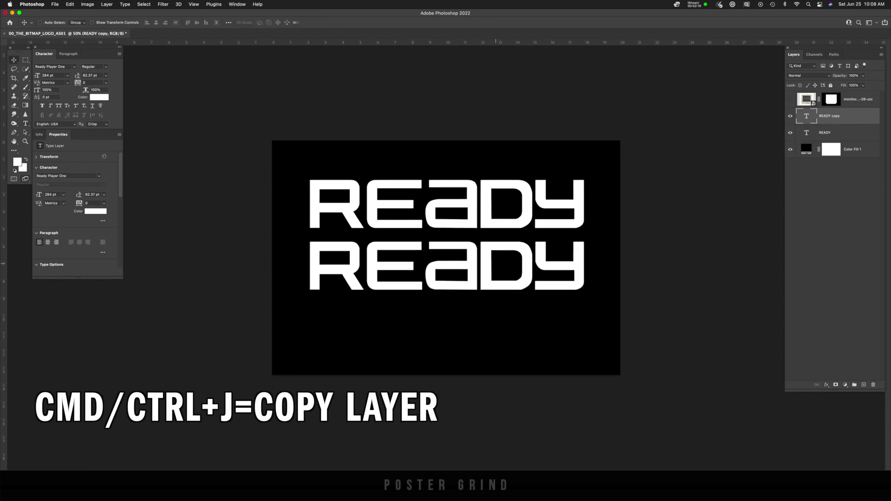
key("t")
left_click_drag(586, 272, 228, 271)
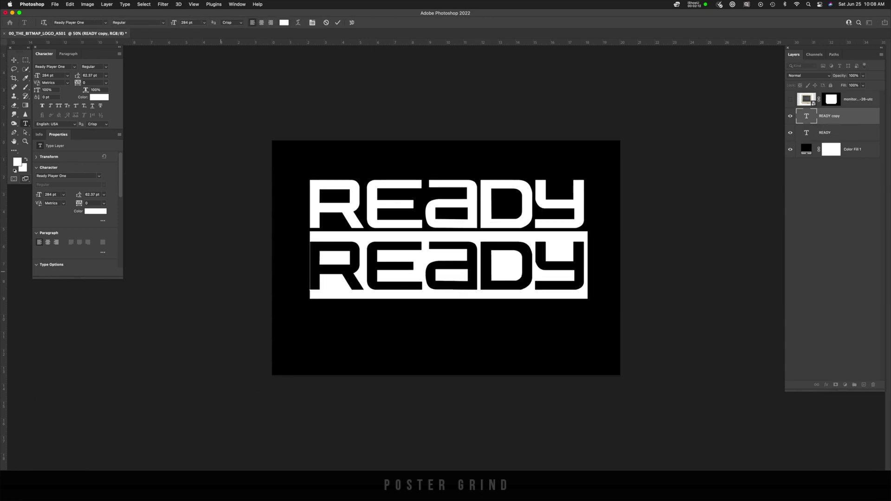
type("PLAYER")
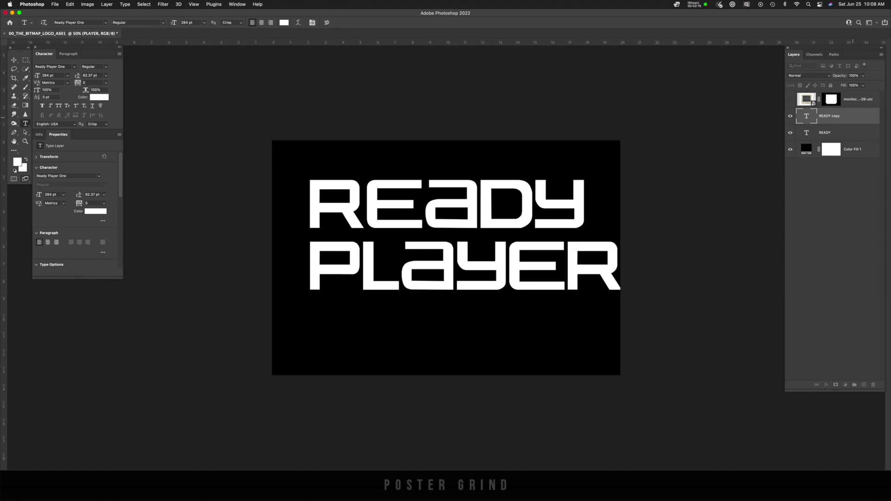
key("ctrl+Return")
Duplicate the PLAYER text layer, place the copy as a third line below it, and change its wording to ONE
key("ctrl+j")
key("v")
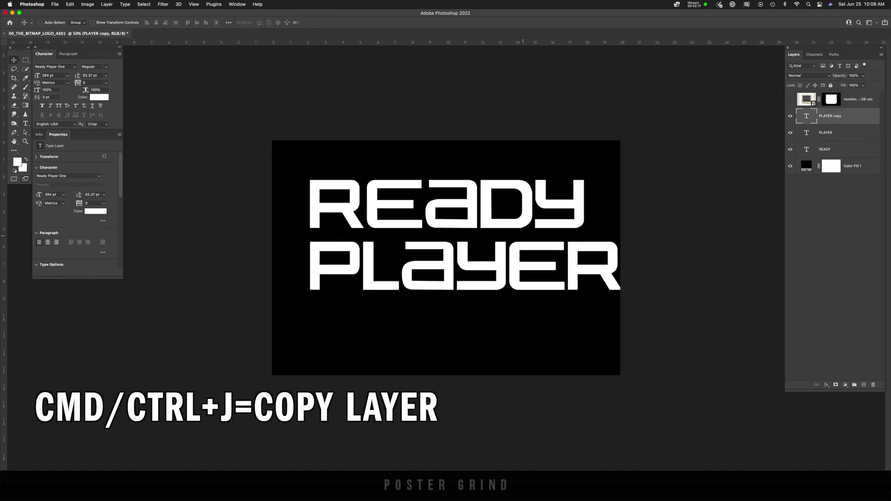
left_click_drag(479, 256, 480, 320)
key("t")
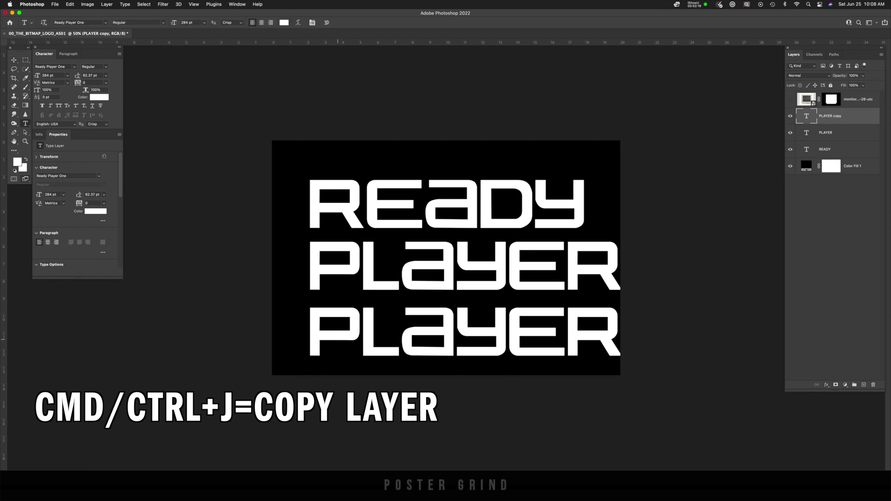
double_click(316, 333)
type("ONE")
left_click(852, 122)
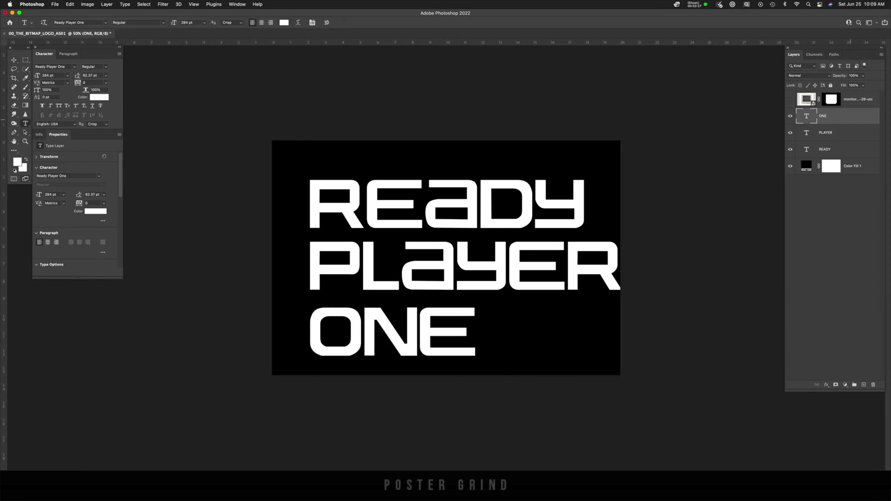
Select the whole canvas and all three text layers, and centre the words horizontally on the canvas
key("super+a")
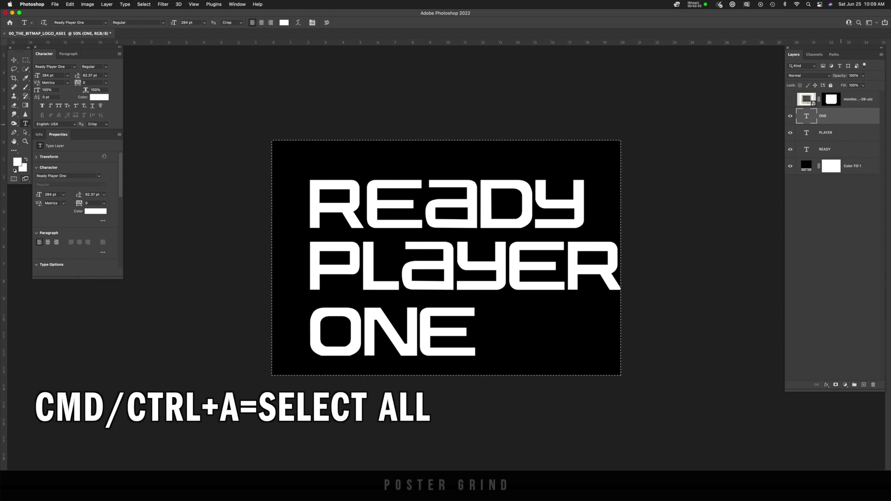
left_click(839, 149, "shift")
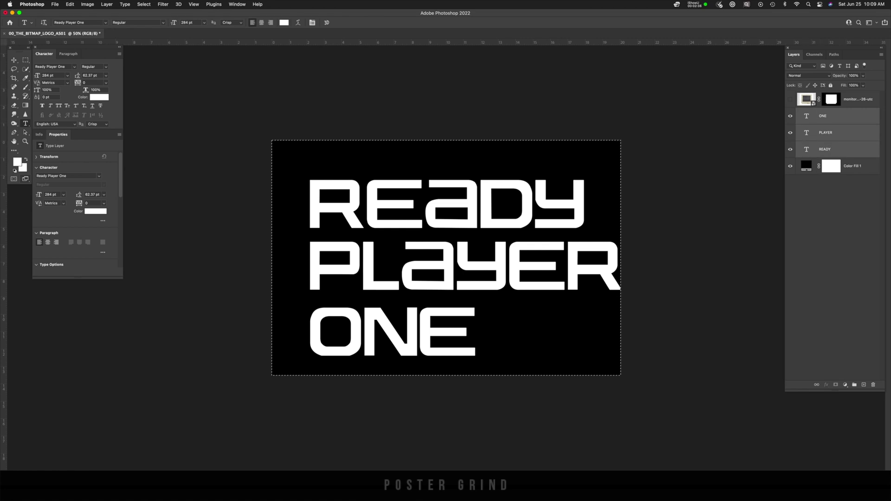
key("v")
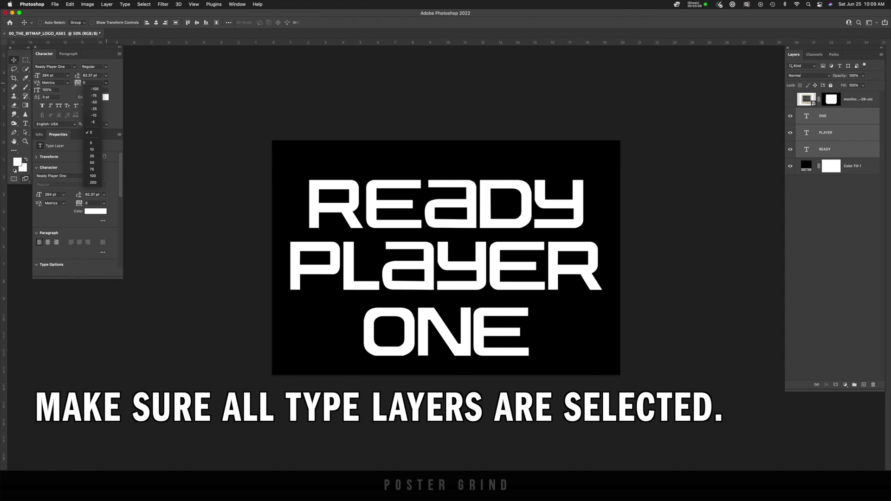
Set the tracking of the READY, PLAYER and ONE text layers to 100
left_click(56, 59)
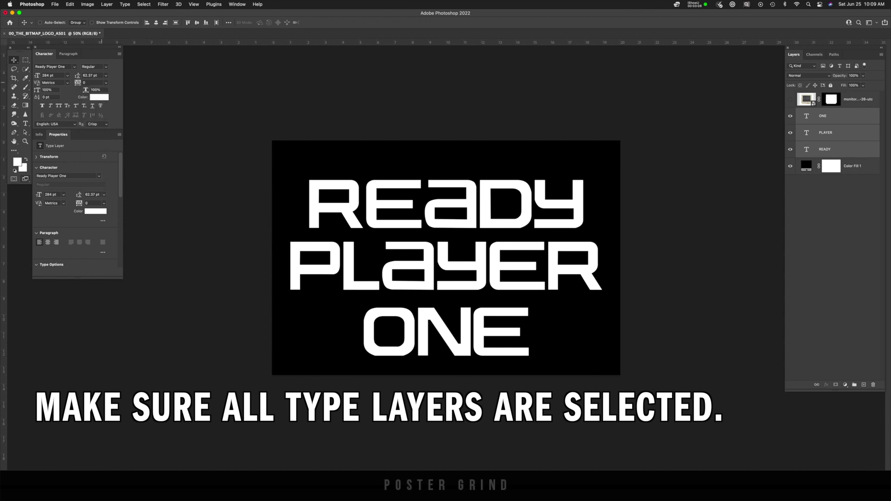
left_click(106, 82)
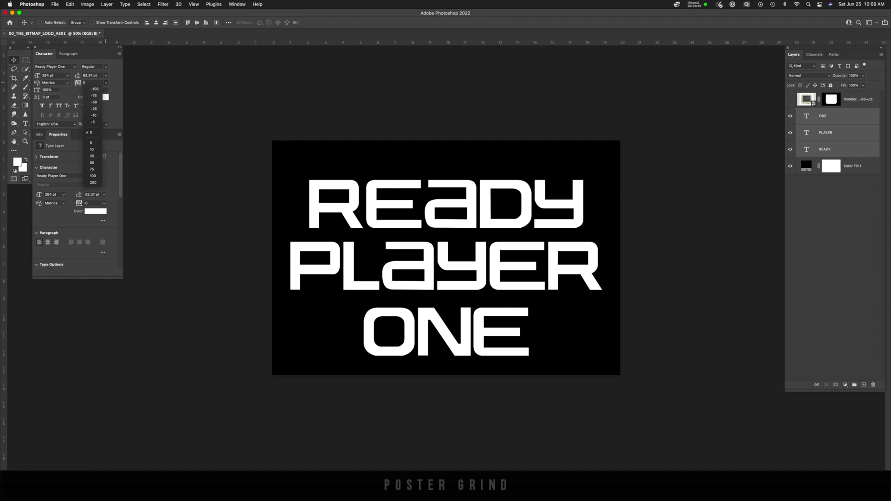
left_click(93, 176)
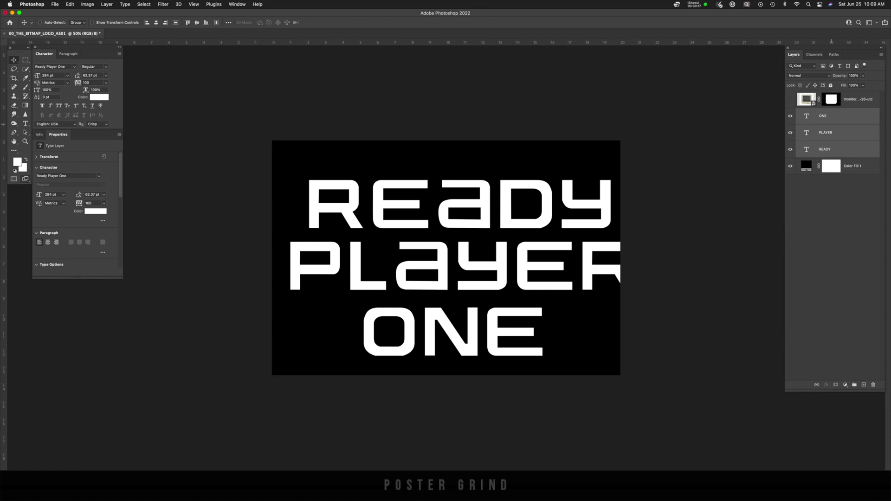
Scale the three text layers down to about 89.5% to fit the canvas, and move the ONE layer below the other text layers
key("ctrl+t")
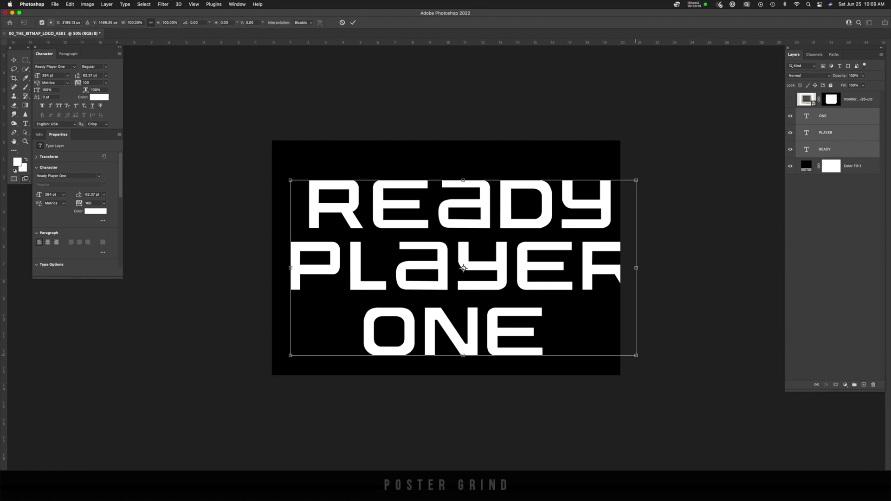
left_click_drag(639, 358, 600, 337)
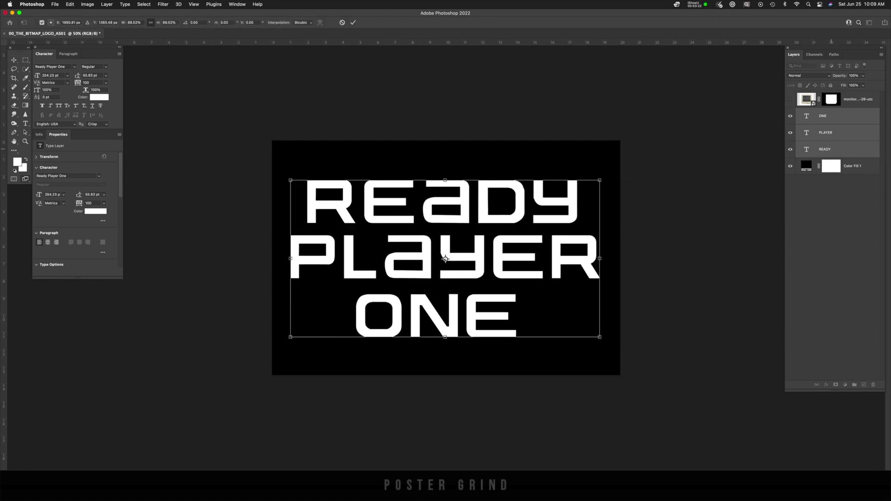
key("Return")
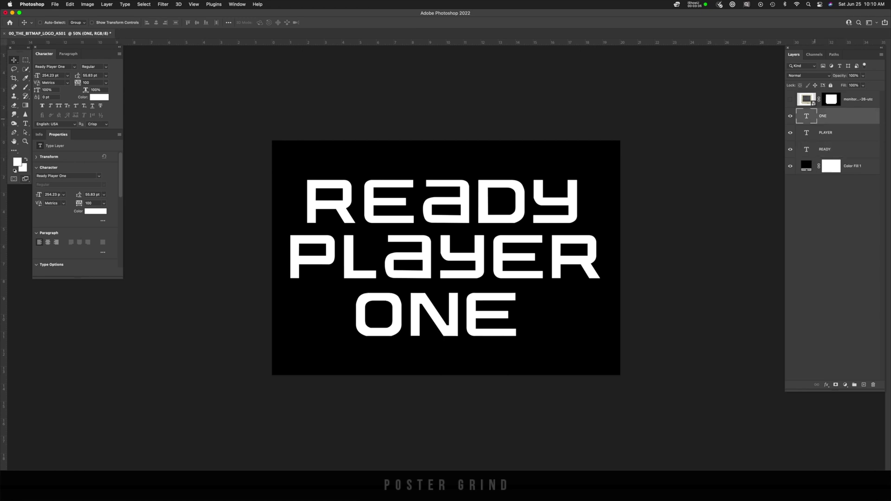
left_click_drag(801, 114, 806, 160)
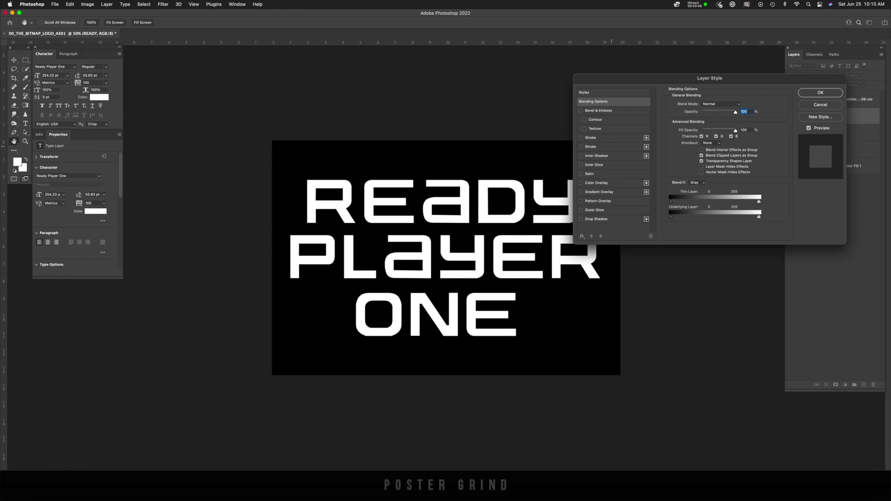
Apply a linear black-to-white Gradient Overlay at a 90° angle and 100% scale to the READY text layer
left_click(601, 192)
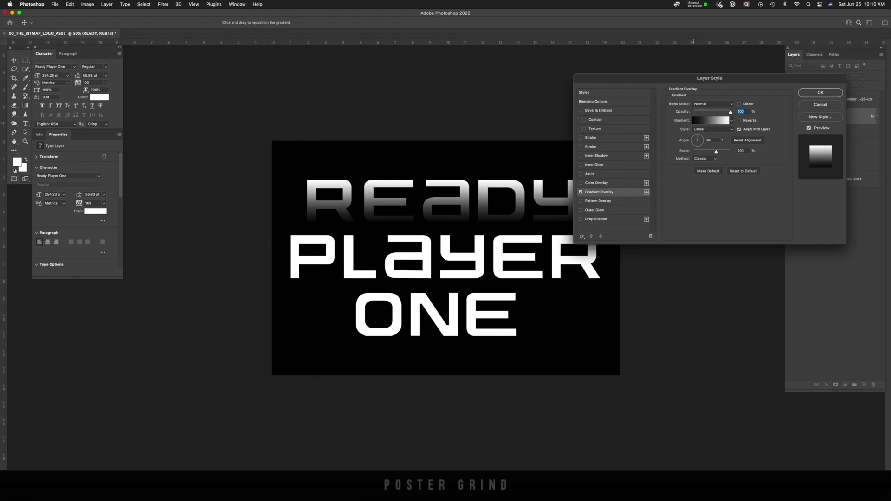
key("Return")
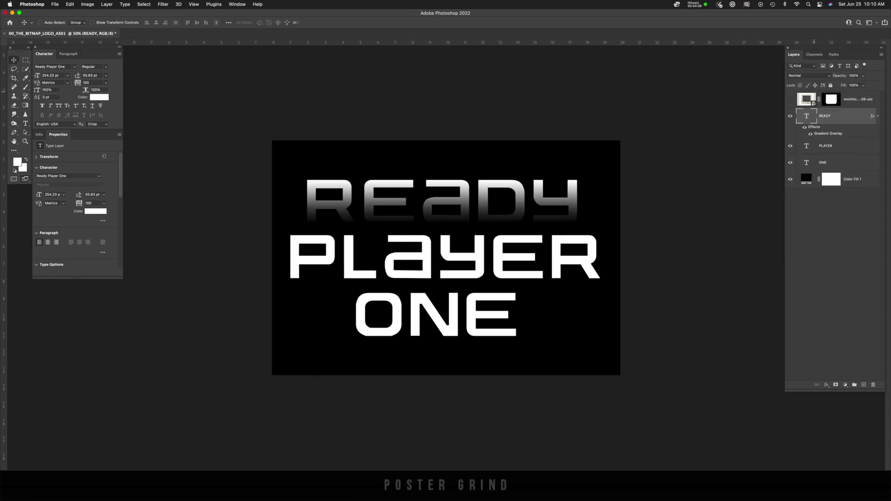
Add a white outside Stroke to the READY text layer and reduce its size slightly
double_click(839, 117)
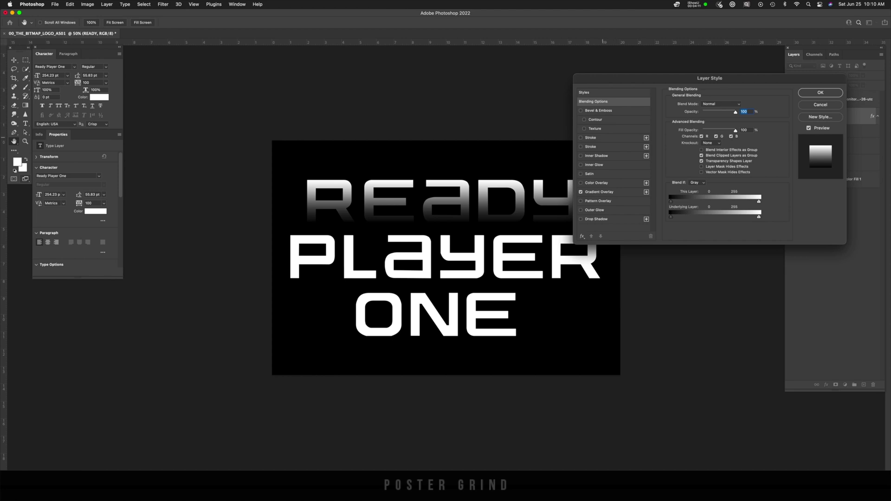
left_click(611, 138)
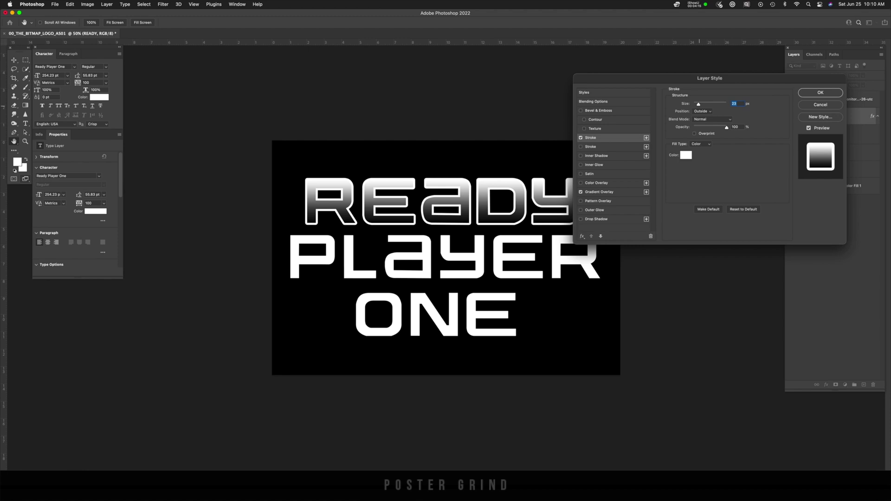
left_click_drag(699, 104, 697, 105)
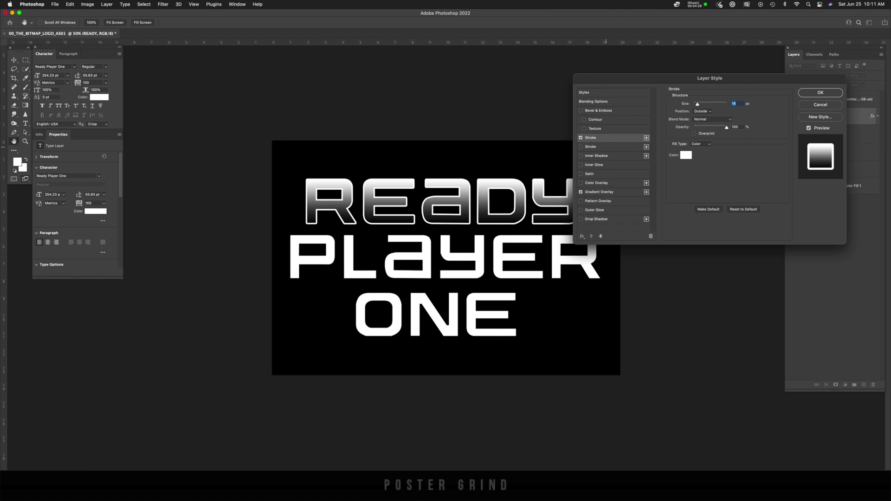
Add a second outside Stroke to the READY layer and color it mid-gray (#8f8f8f)
left_click(591, 147)
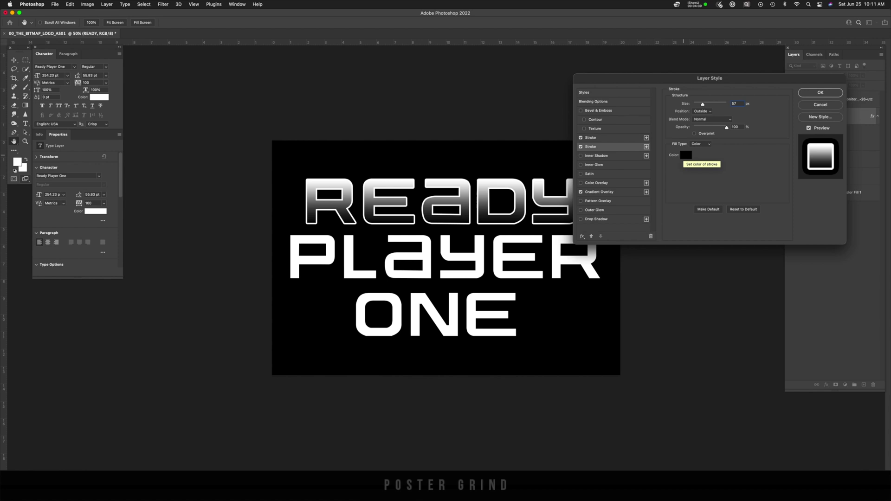
left_click(685, 156)
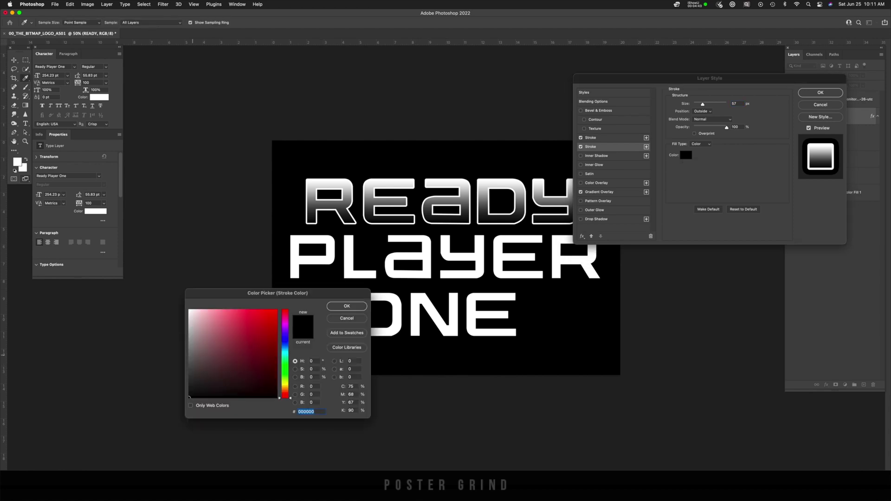
left_click_drag(195, 354, 177, 349)
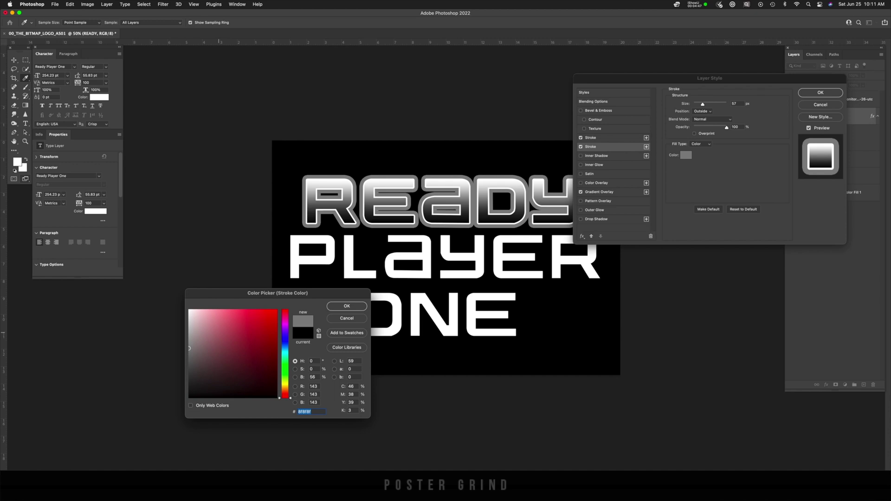
left_click(347, 306)
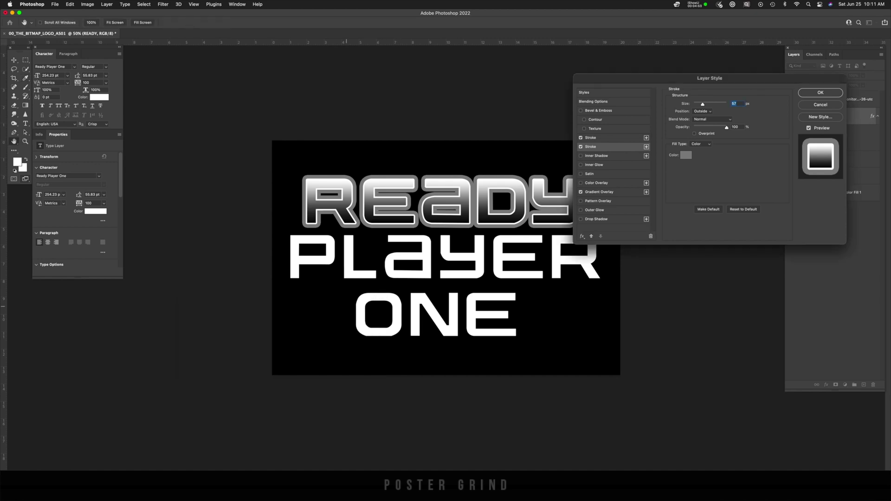
Try several sizes for the second stroke, settling on slightly under 40 px, and keep its position set to Outside
type("29")
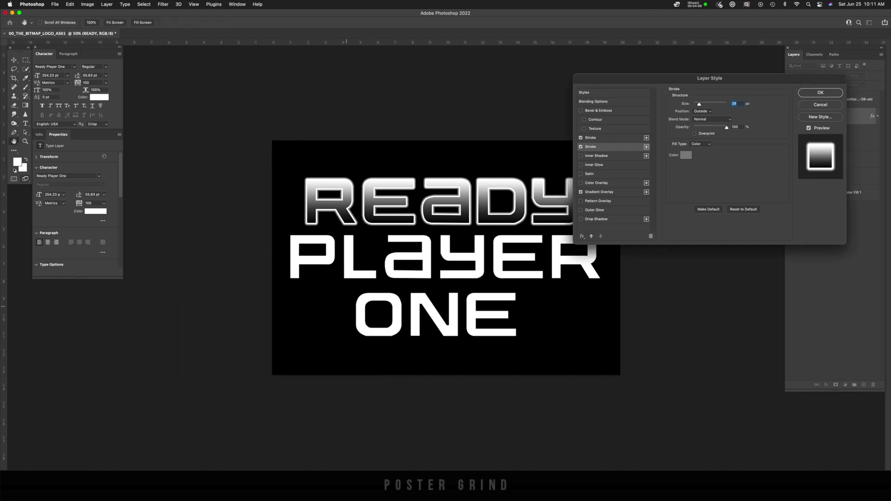
type("61")
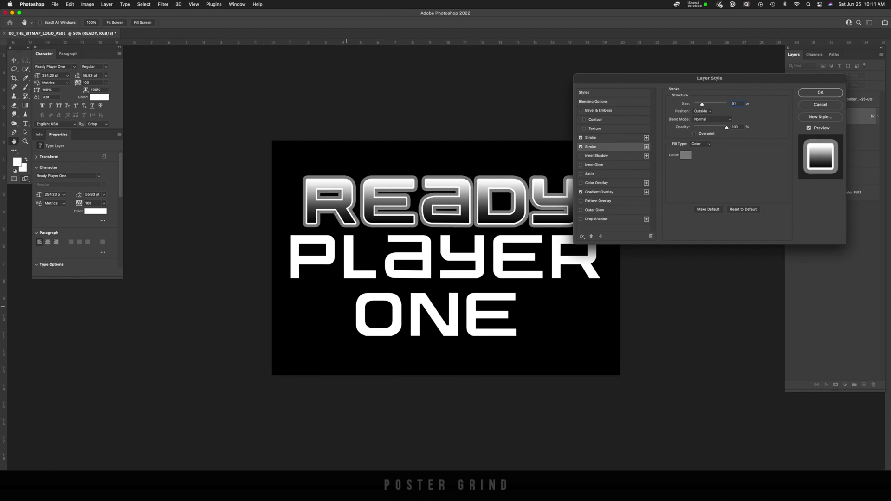
type("40")
key("Down")
key("Down")
key("Down")
key("Down")
key("Down")
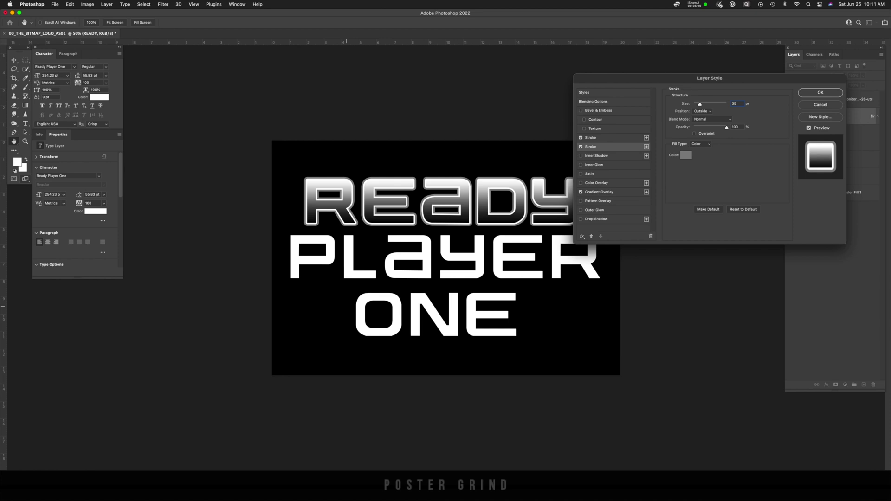
left_click(702, 111)
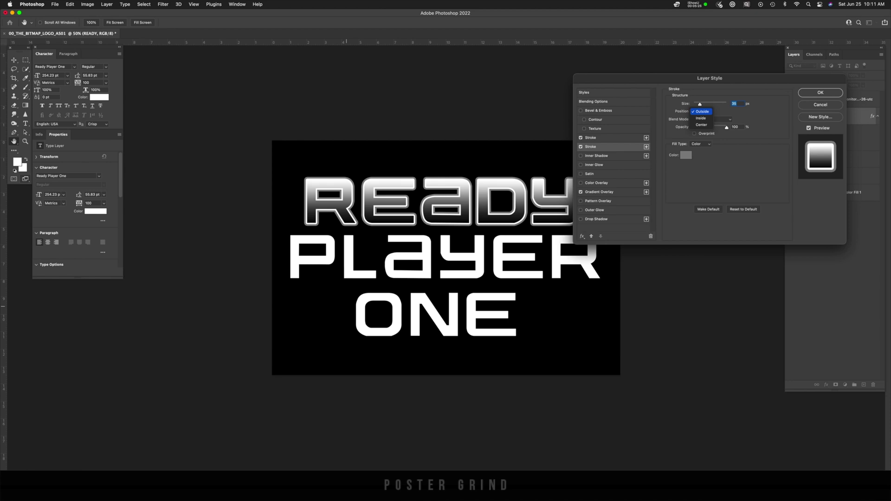
left_click(702, 111)
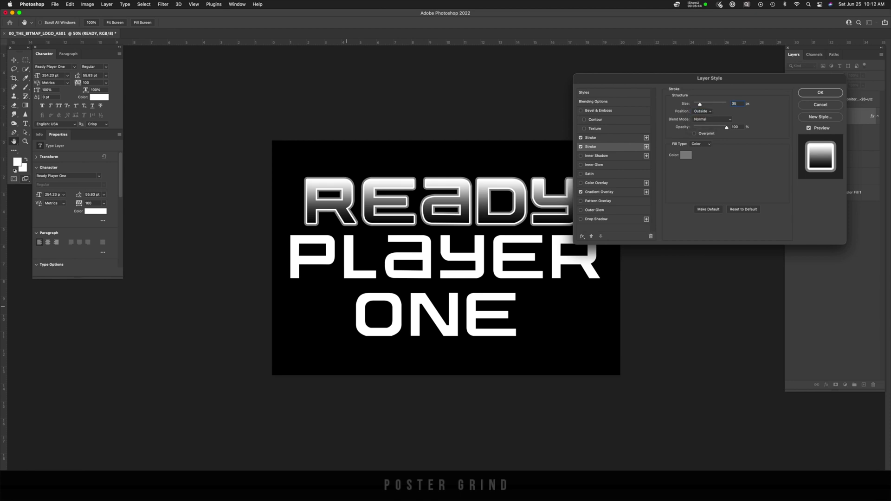
Change the second stroke's color to black (#000000) and apply the layer style to READY
left_click(686, 156)
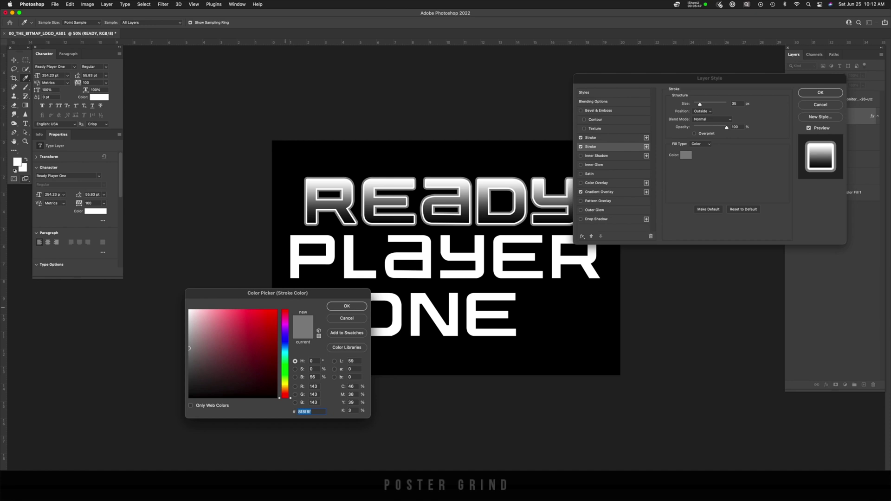
left_click(190, 398)
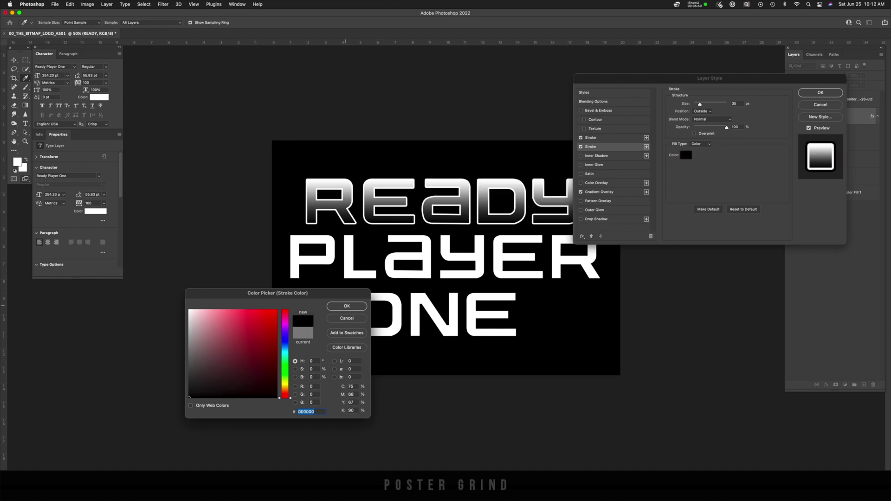
key("Return")
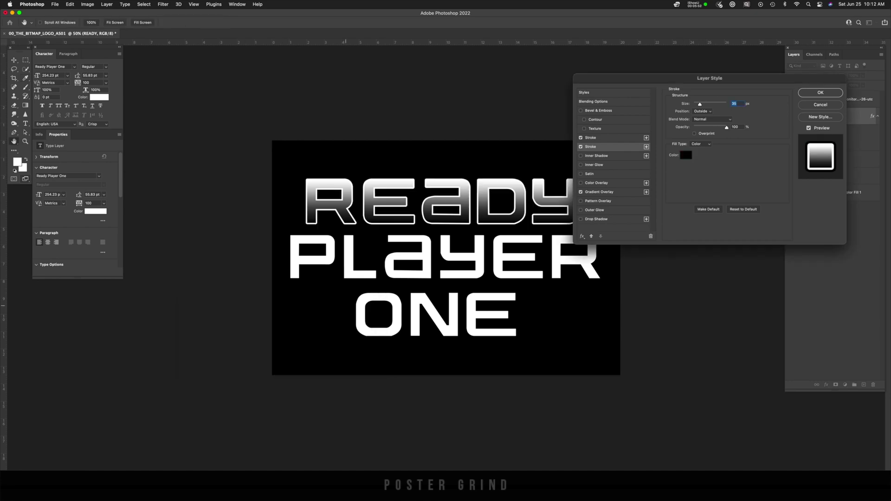
key("Return")
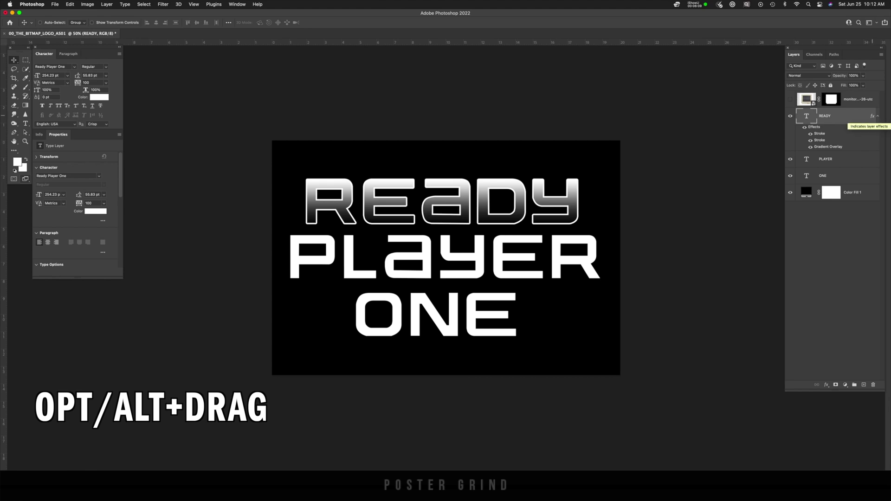
Copy READY's layer effects onto the PLAYER and ONE layers, and group the three text layers as LOGO
mouse_move(872, 116)
left_mouse_down()
mouse_move(877, 151)
mouse_move(865, 203)
left_mouse_up()
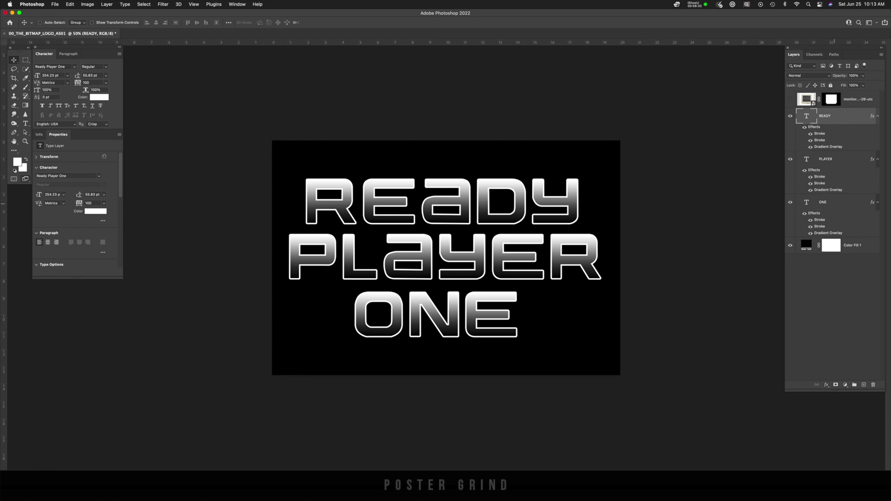
left_click(835, 203, "shift")
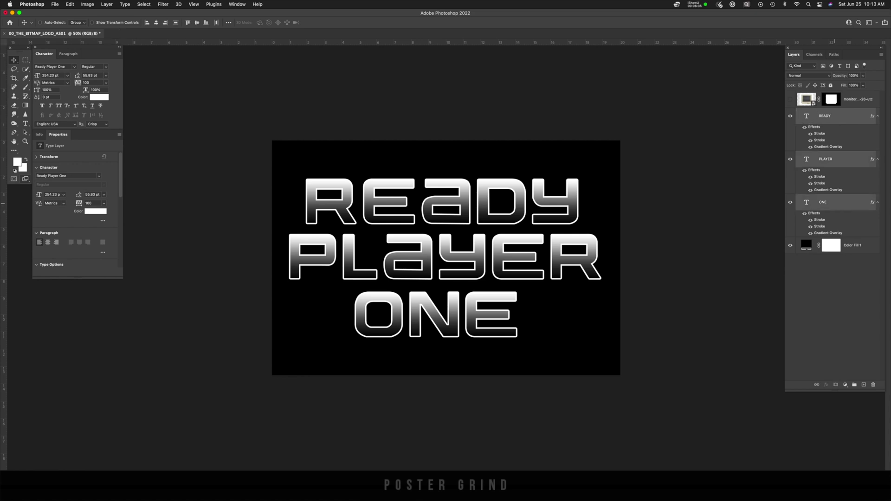
key("super+g")
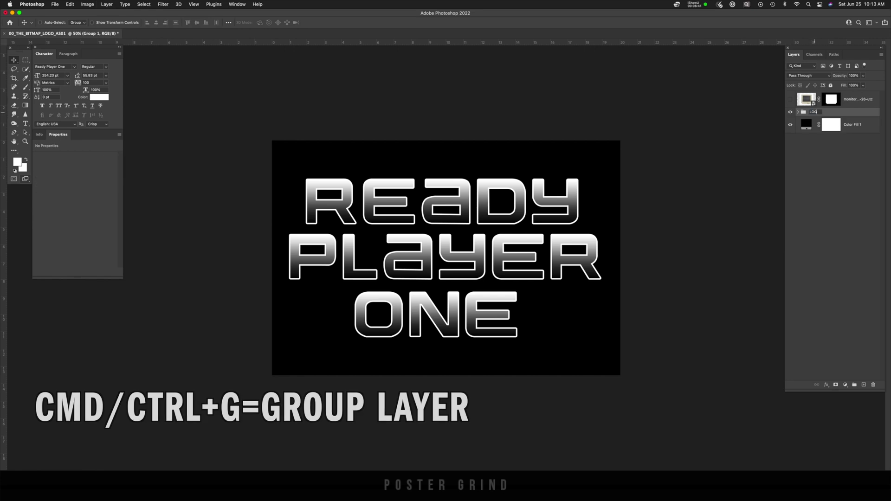
type("LOGO")
key("Return")
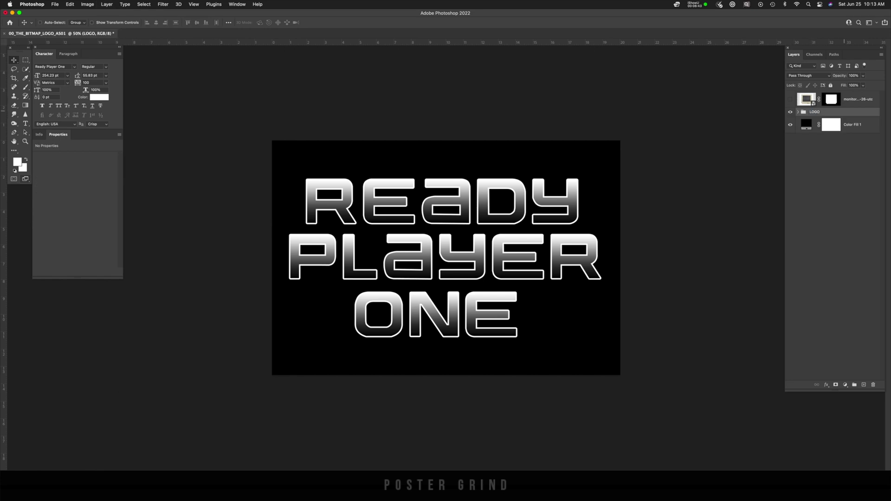
Apply a soft white Drop Shadow to the LOGO group as a glow around the lettering
double_click(845, 112)
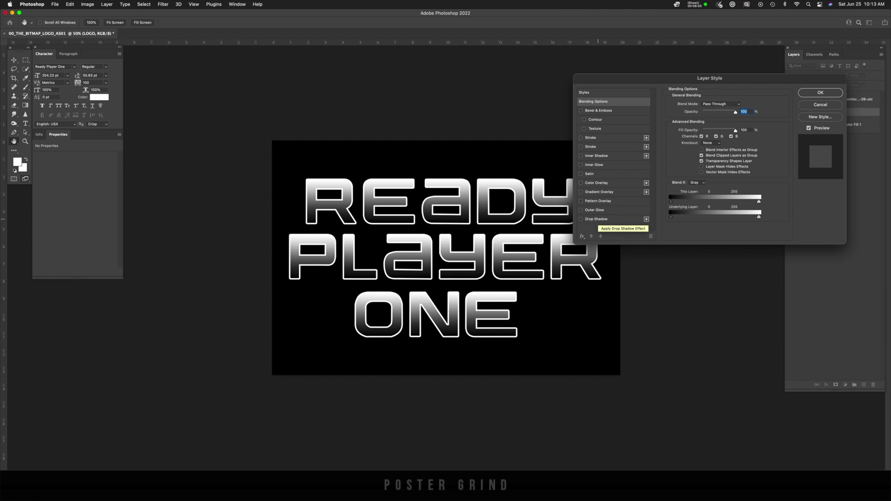
left_click(596, 219)
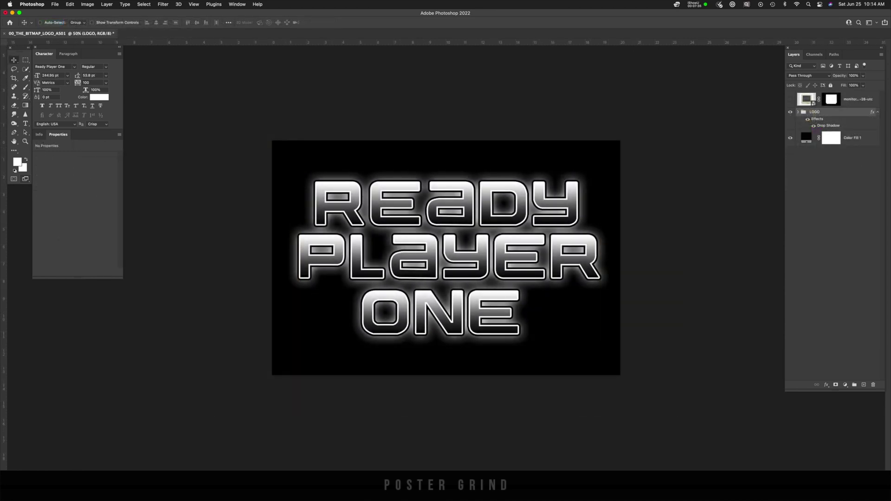
Convert the document to Grayscale mode, merging its layers and discarding the color information
left_click(87, 4)
mouse_move(91, 13)
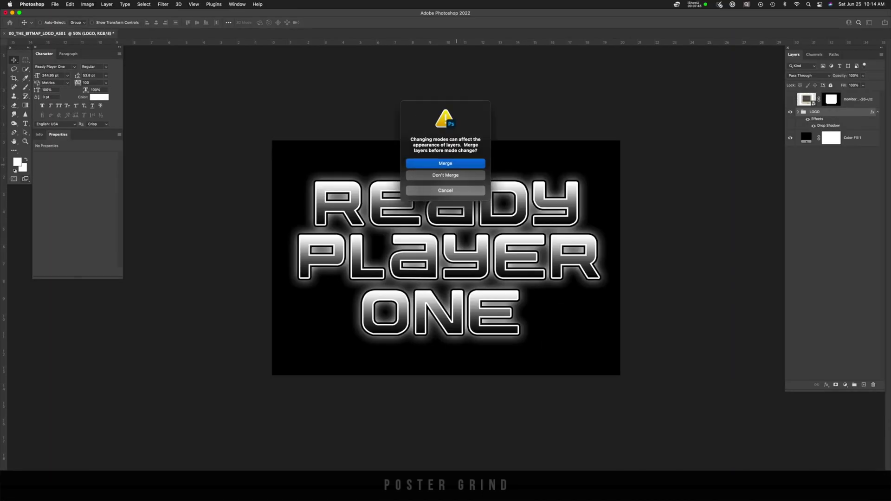
key("Return")
key("Return")
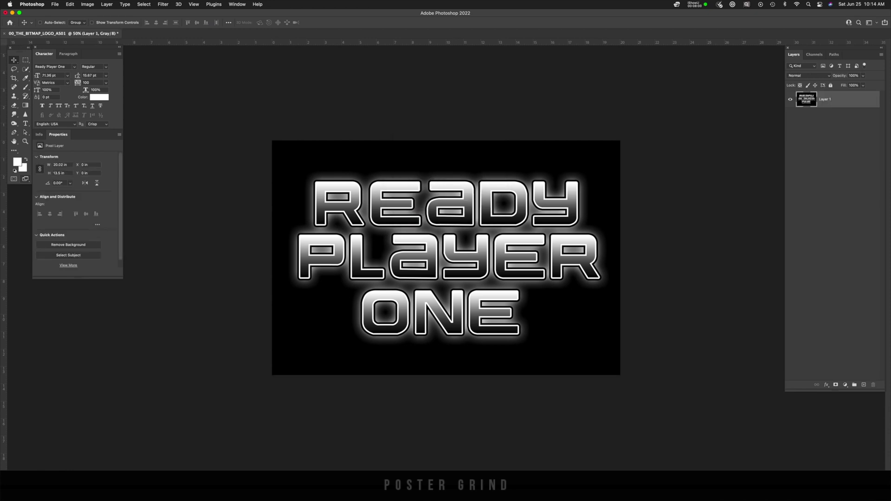
Convert the flattened image to Bitmap mode with an output of 12 pixels/inch and the Halftone Screen method
left_click(87, 4)
mouse_move(91, 13)
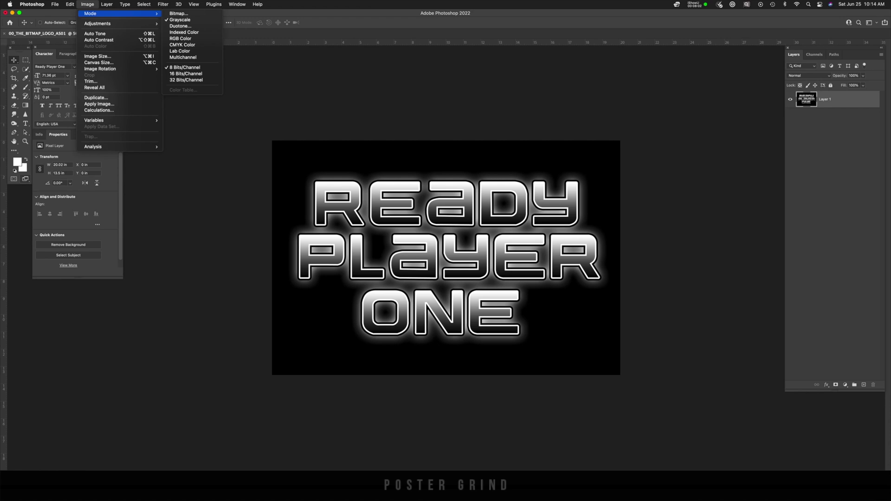
left_click(179, 14)
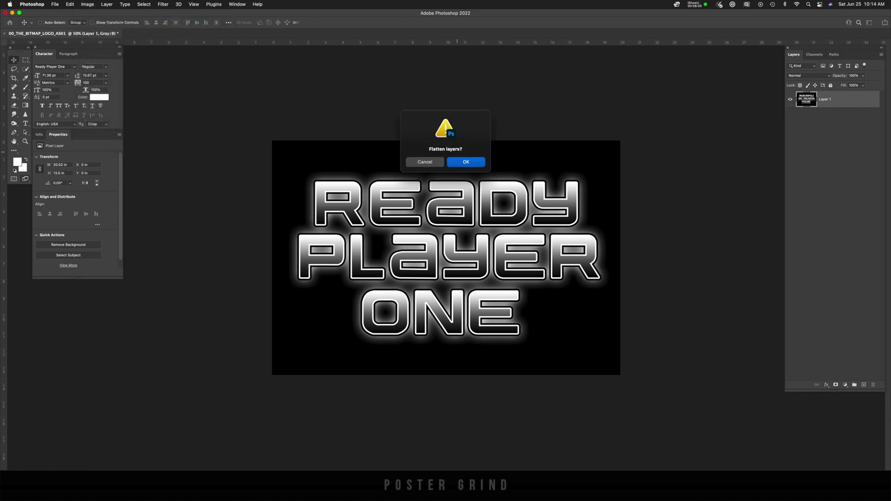
key("Return")
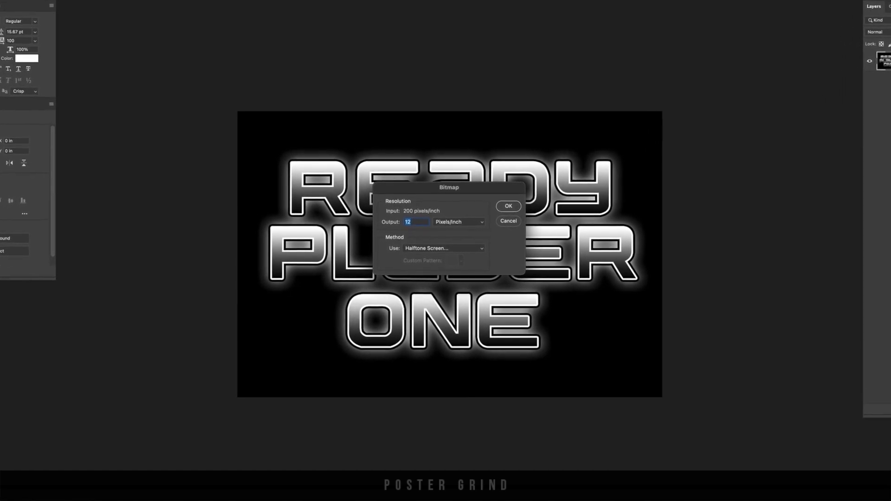
left_click(443, 248)
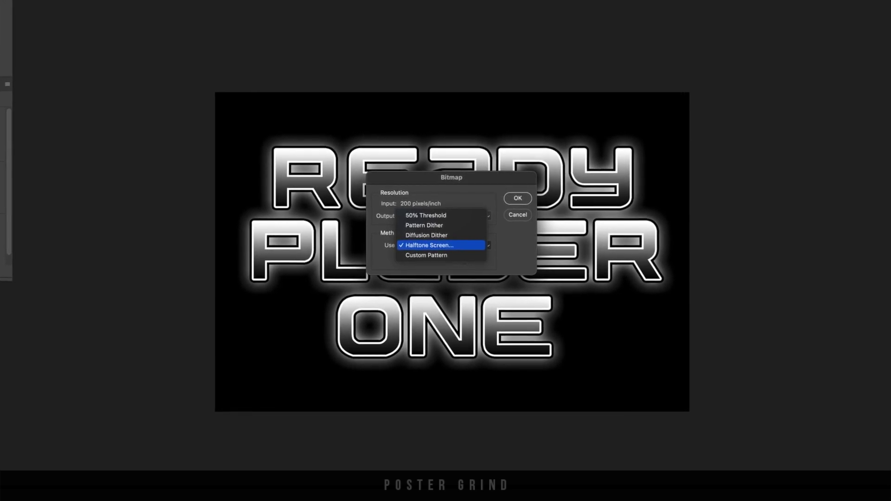
left_click(441, 246)
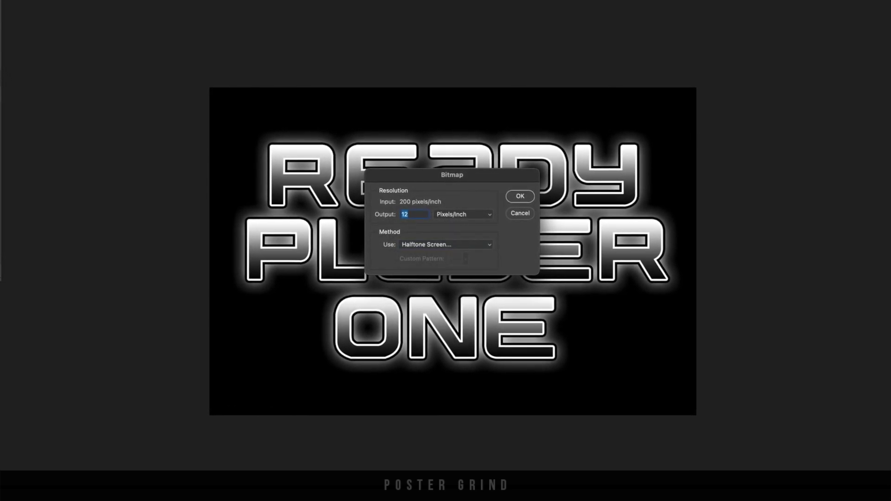
key("Return")
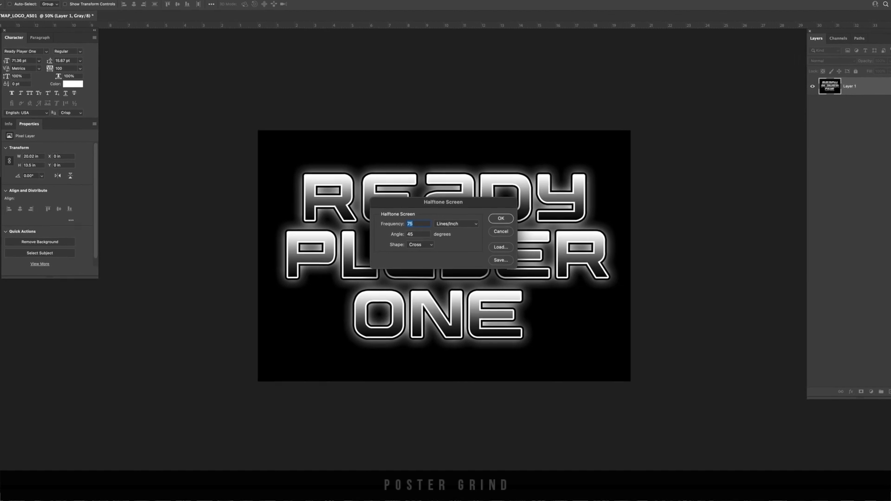
Apply the halftone screen with a frequency of 75 lines/inch, an angle of 45 degrees and the Cross shape
left_click(418, 243)
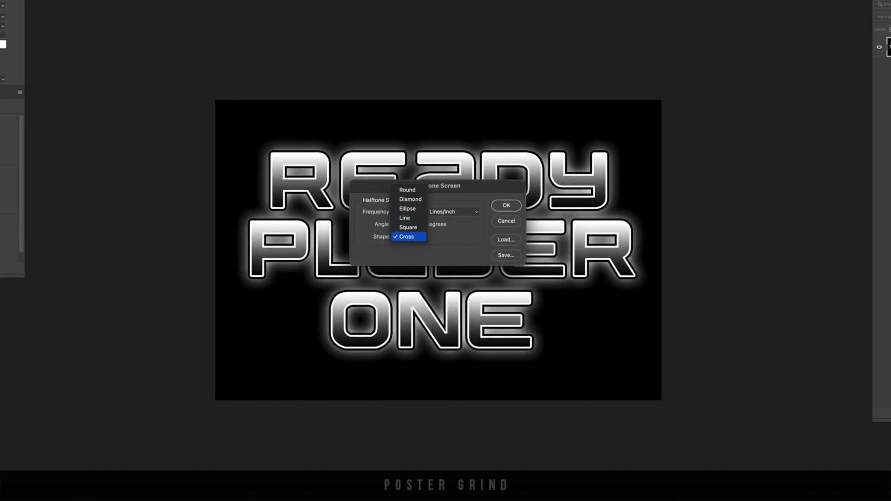
left_click(404, 235)
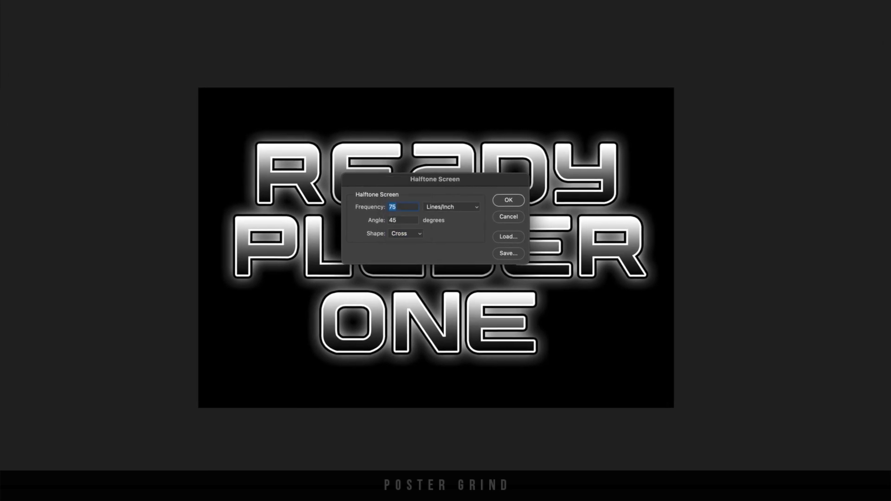
key("Return")
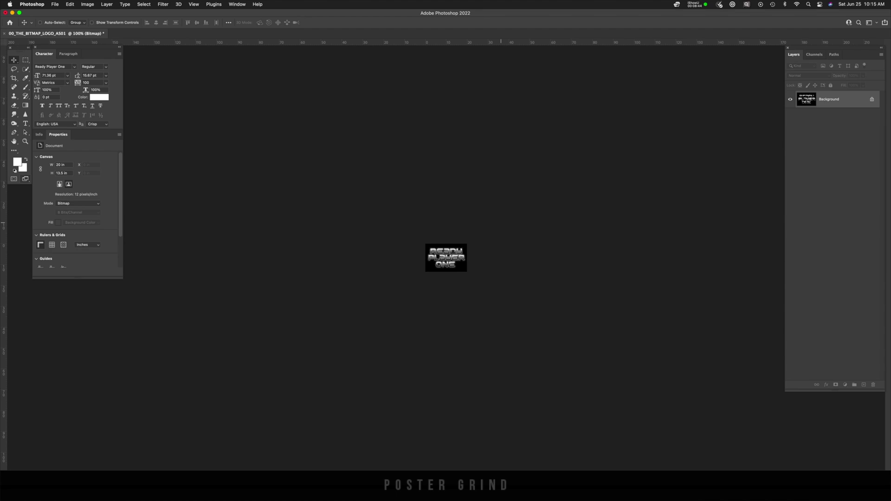
Convert the bitmap image back to Grayscale mode with a size ratio of 1
key("super+equal")
key("super+equal")
key("super+equal")
key("super+equal")
key("super+equal")
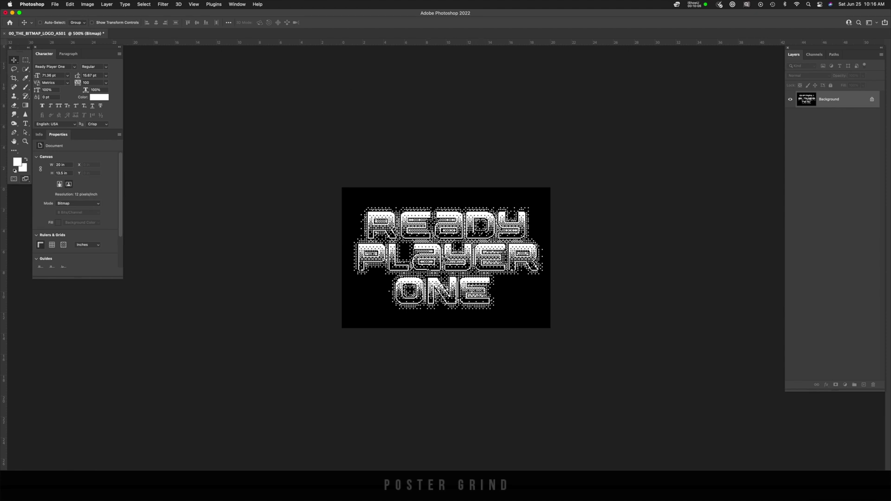
left_click(88, 4)
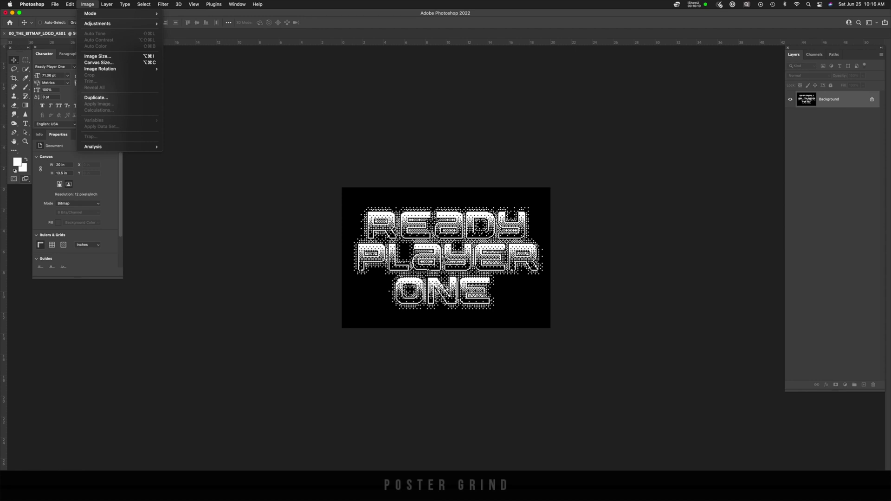
mouse_move(98, 13)
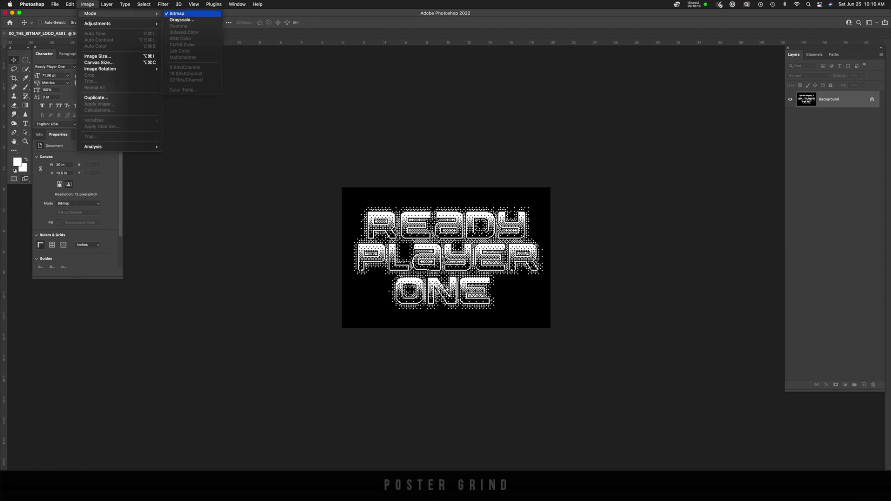
left_click(182, 20)
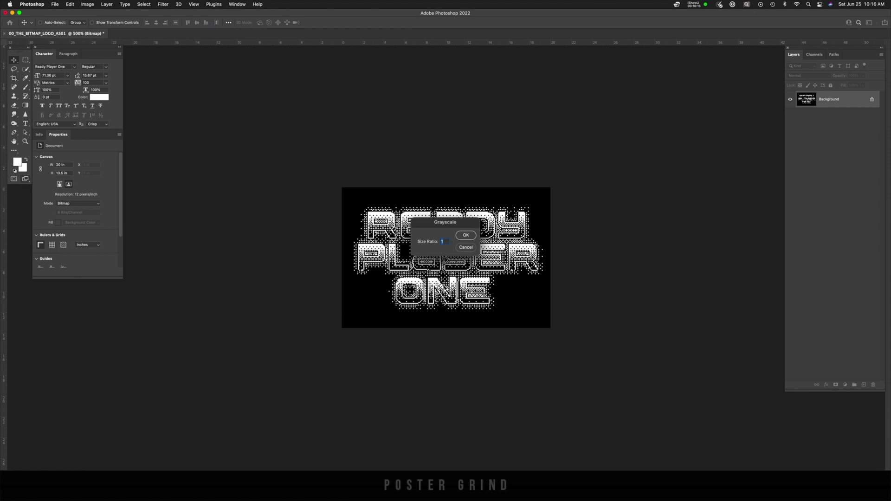
key("Return")
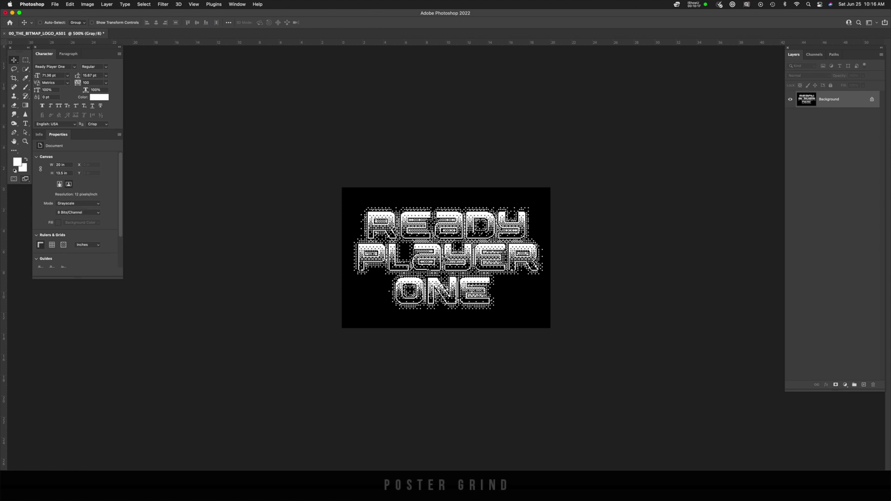
Convert the grayscale document to RGB Color mode
left_click(88, 4)
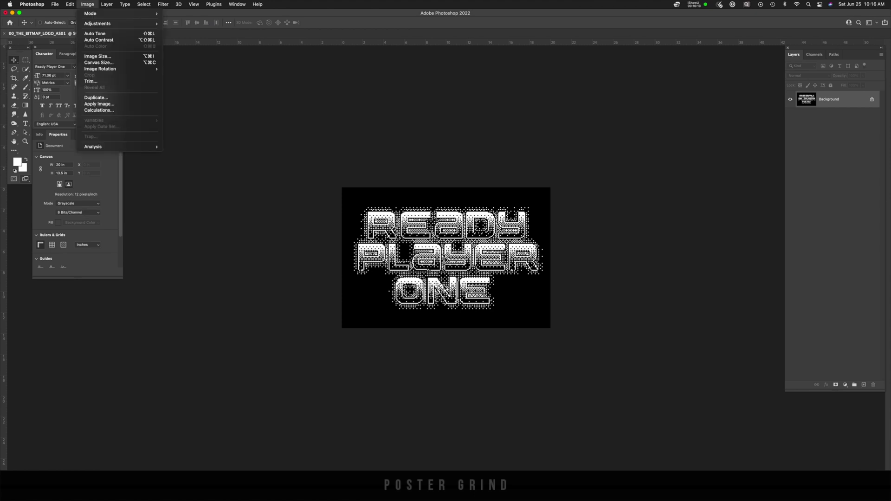
mouse_move(93, 14)
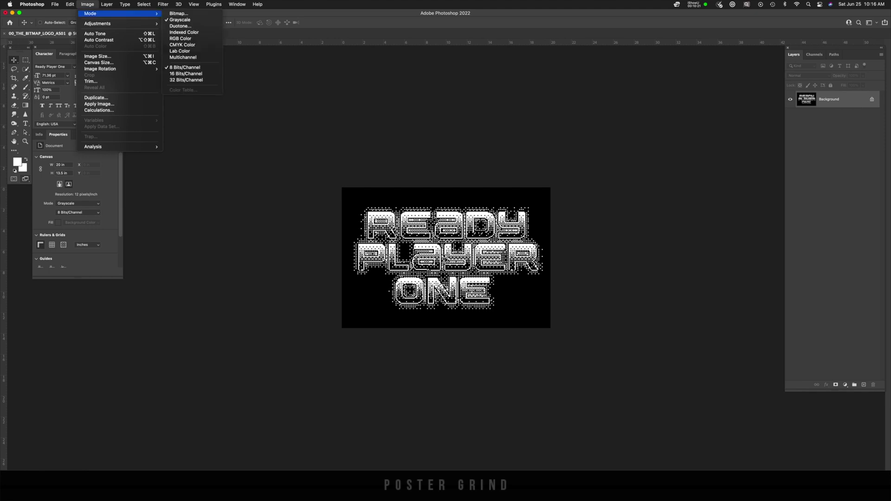
left_click(181, 39)
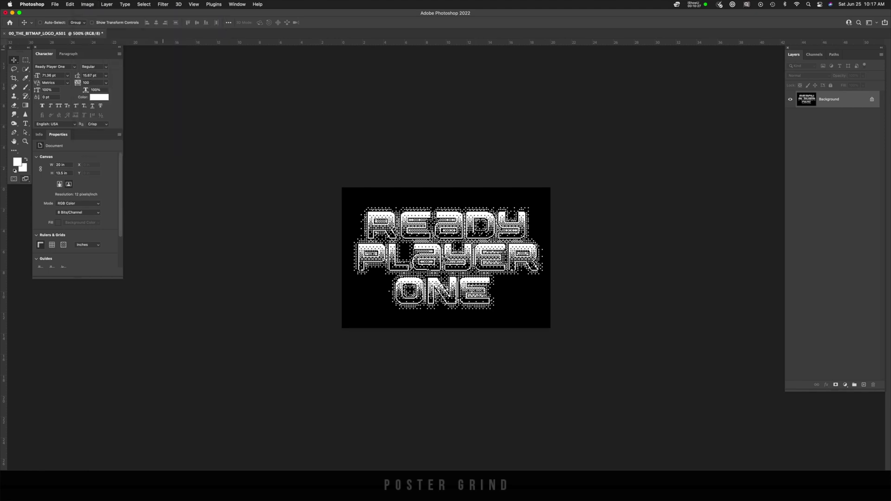
Resample the image to a resolution of 200 pixels/inch using Nearest Neighbor (hard edges)
left_click(87, 4)
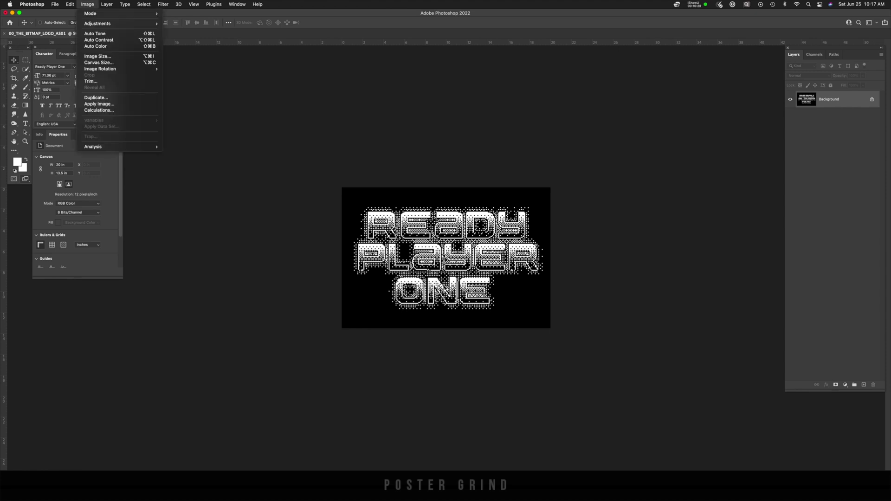
mouse_move(93, 13)
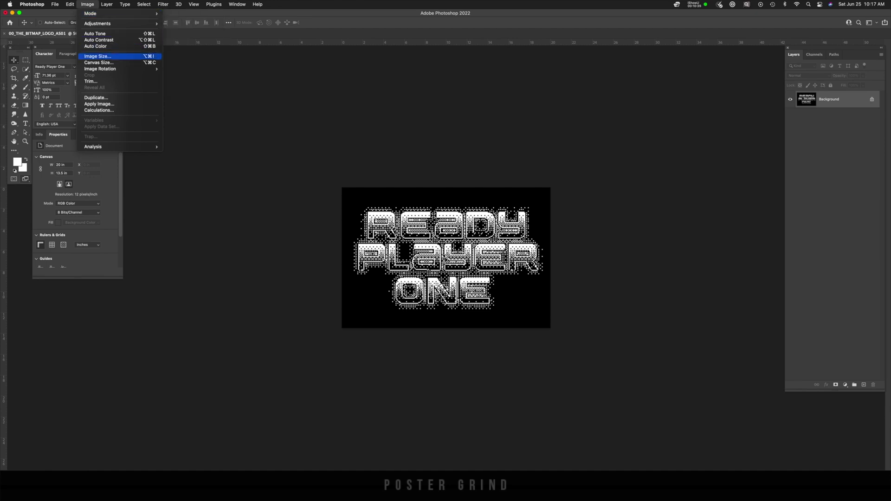
left_click(99, 57)
double_click(346, 157)
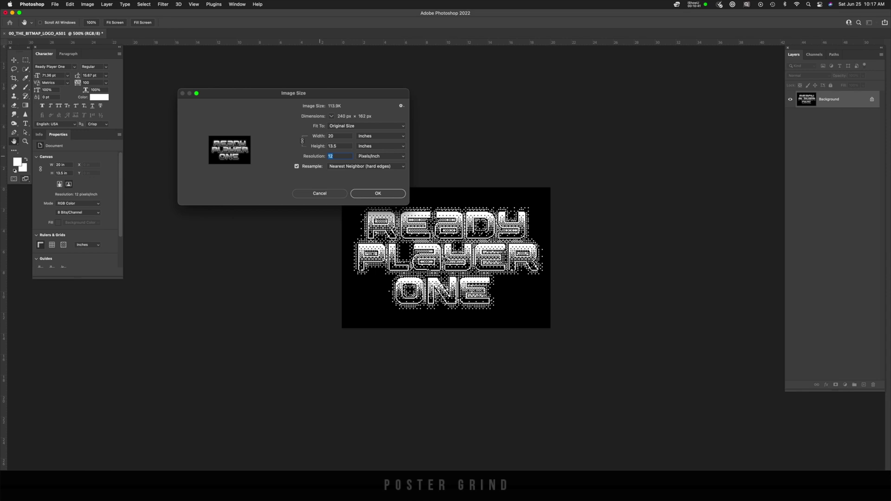
type("200")
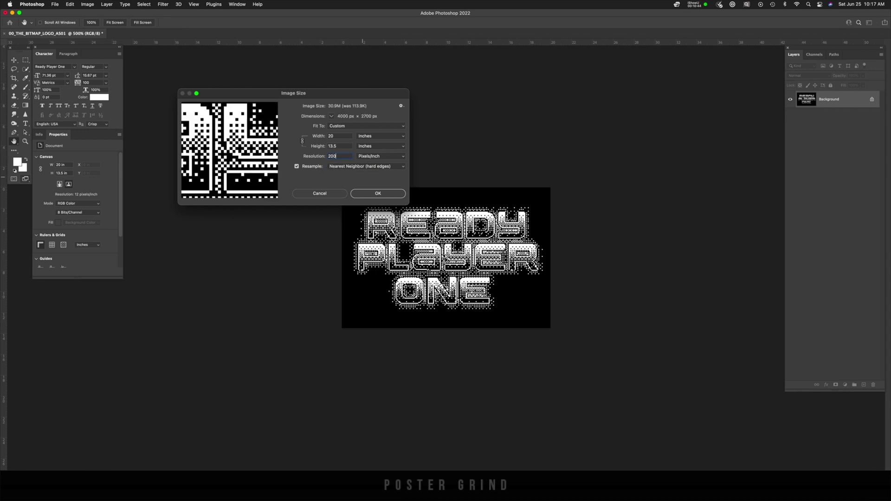
left_click(383, 166)
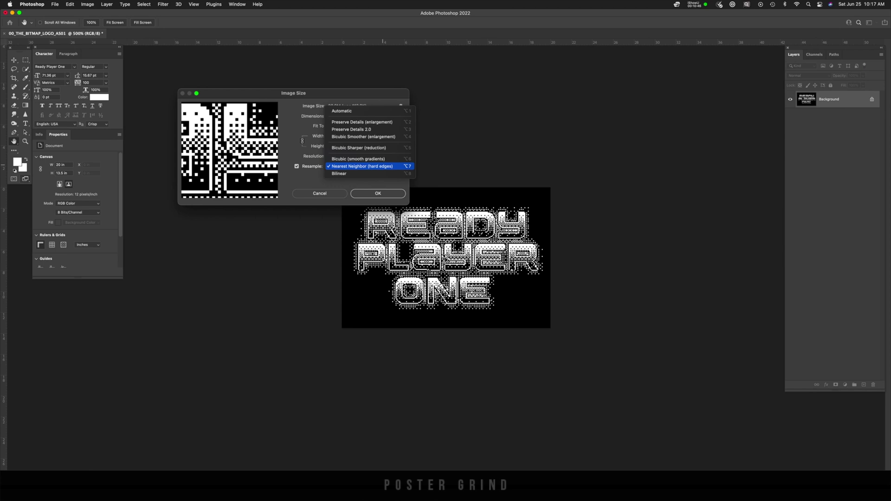
left_click(383, 166)
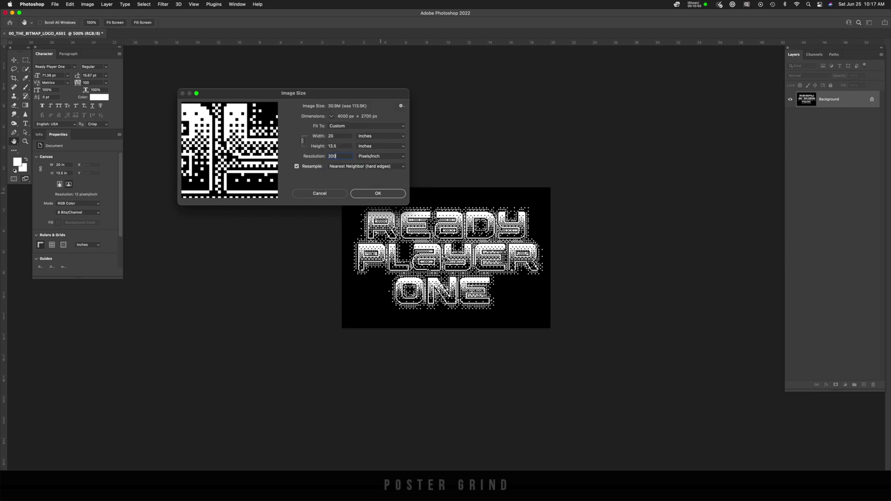
key("Return")
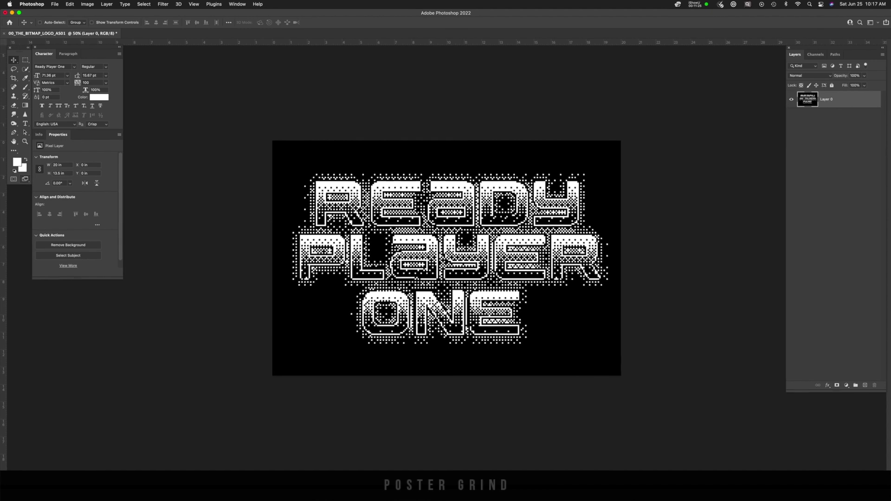
Select the white logo pixels by Color Range and create a white Solid Color fill layer masked to that selection
left_click(144, 4)
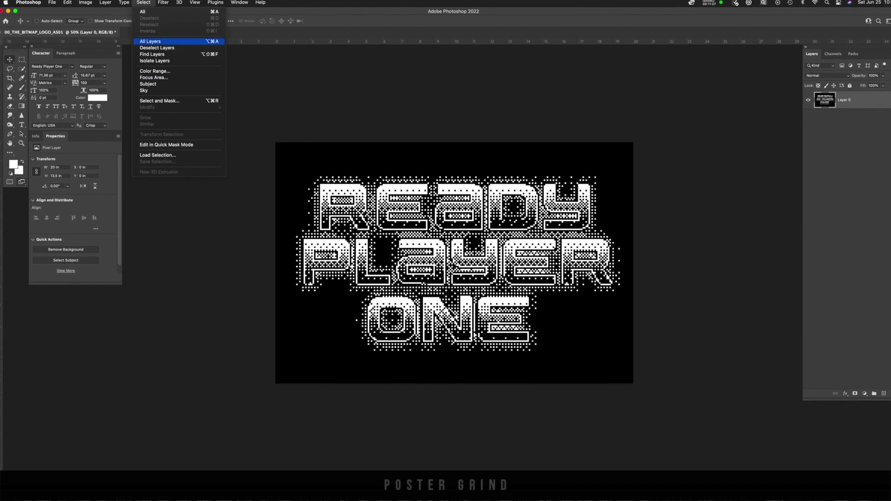
left_click(155, 71)
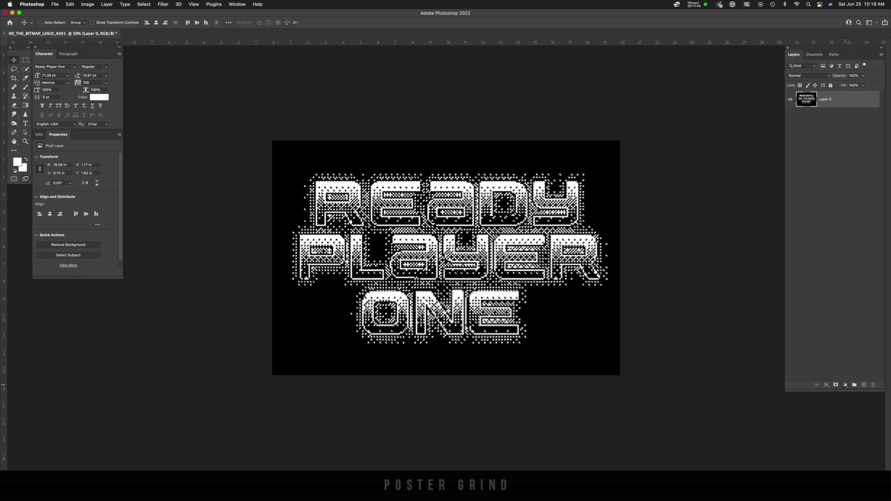
left_click(845, 385)
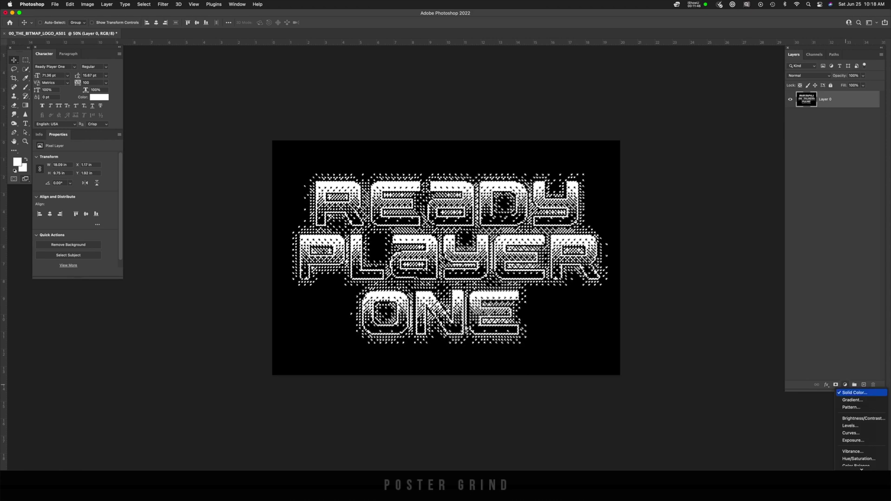
left_click(855, 392)
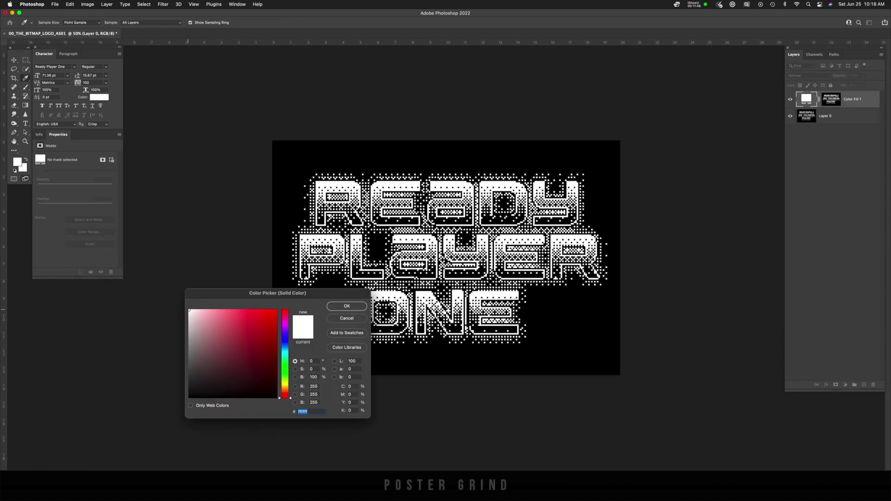
key("Return")
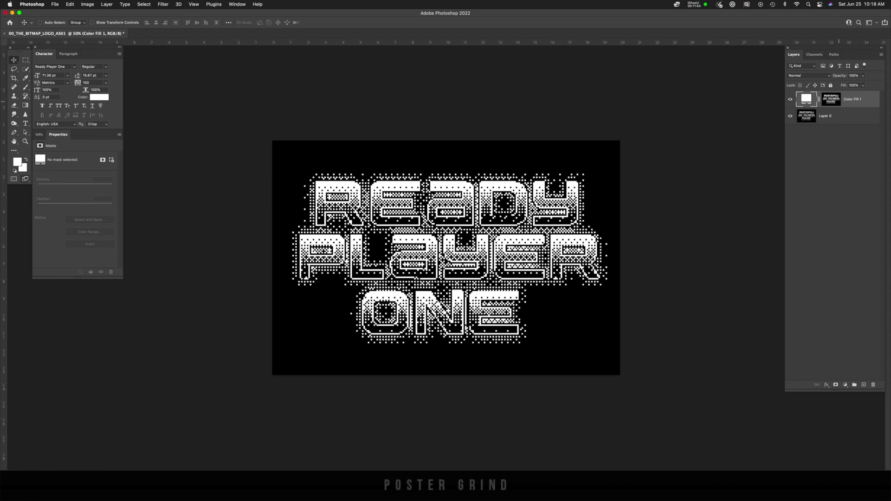
Hide Layer 0 and add a black Solid Color fill layer directly above it, beneath the white logo layer
left_click(835, 116)
left_click(791, 116)
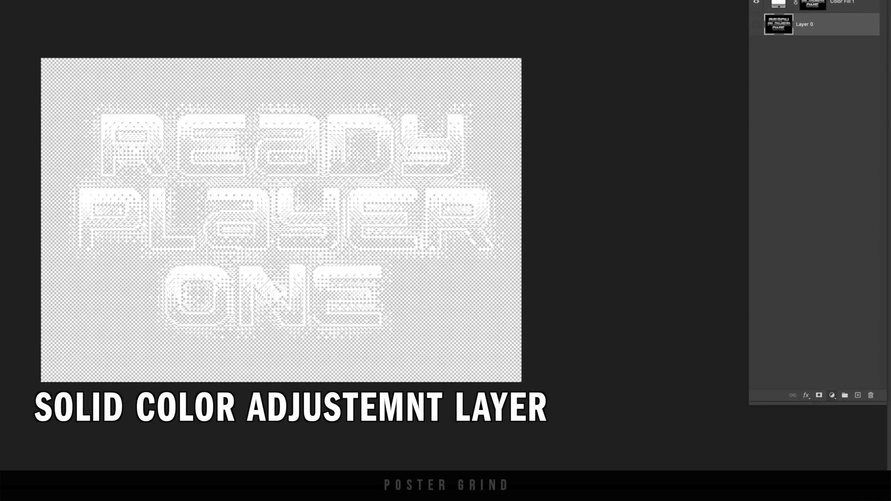
left_click(837, 392)
left_click(843, 410)
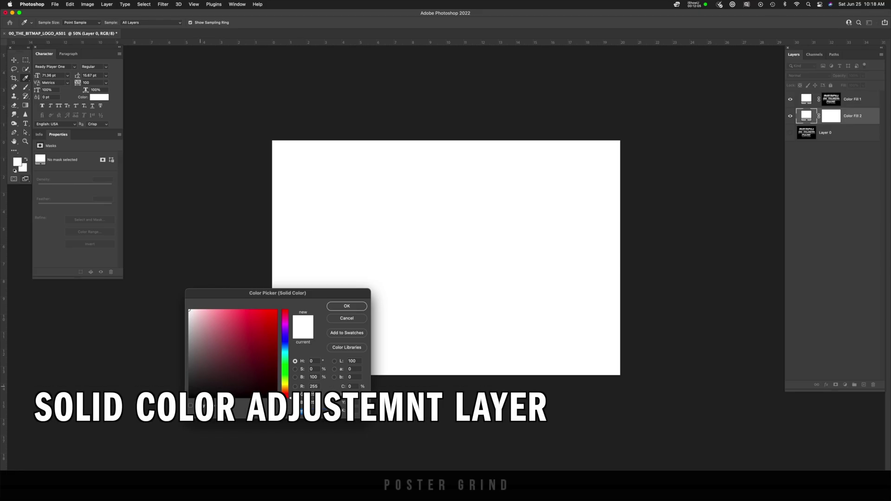
left_click_drag(260, 345, 189, 398)
key("Return")
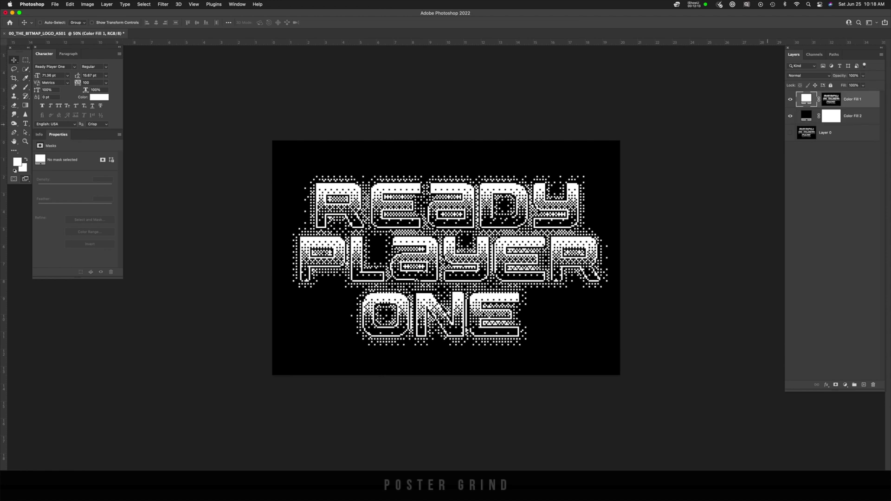
Convert the white logo fill layer to a smart object, move it slightly upward and have the black fill layer shown
right_click(867, 96)
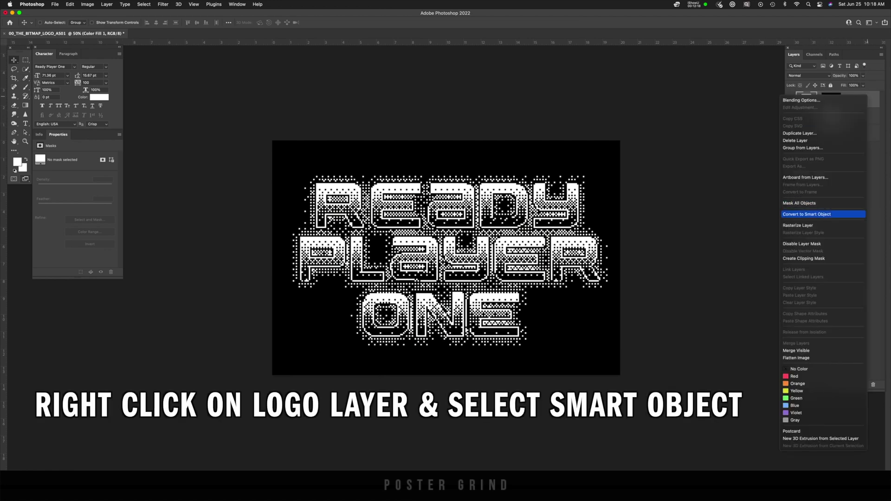
left_click(807, 214)
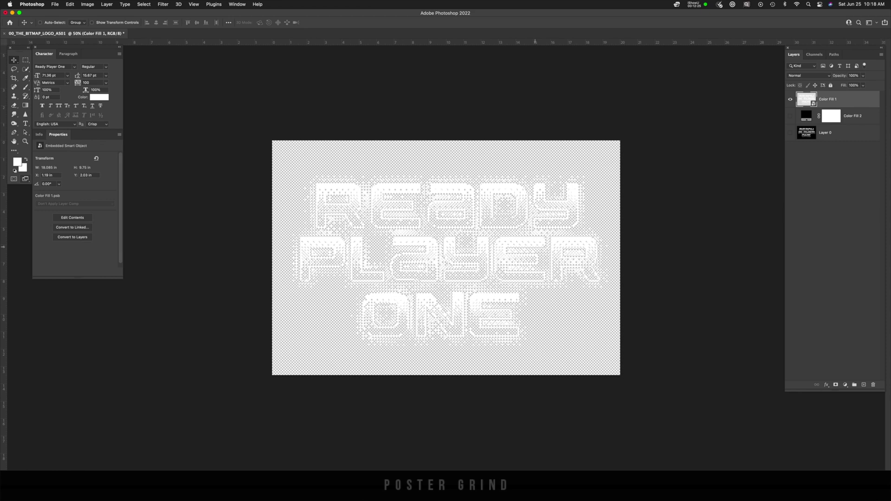
left_click_drag(550, 230, 525, 232)
left_click(791, 116)
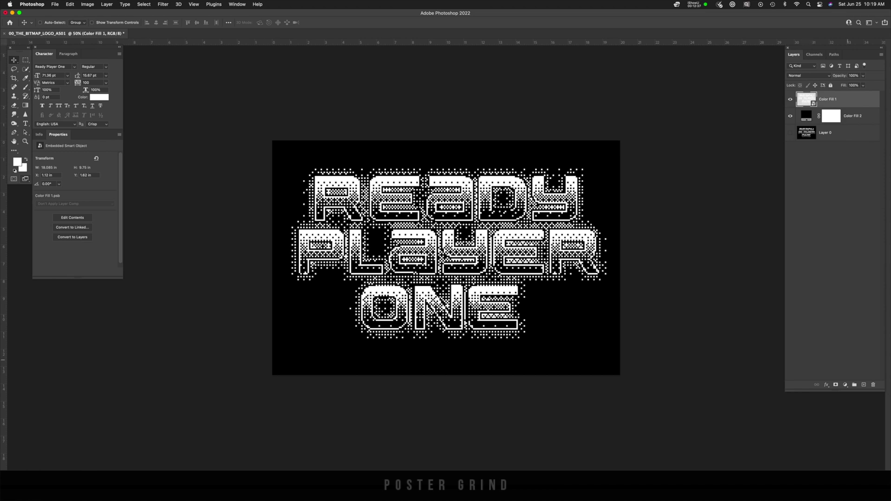
Add a red (#ff0000) Solid Color fill layer above the logo and clip it to the logo layer
left_click(845, 385)
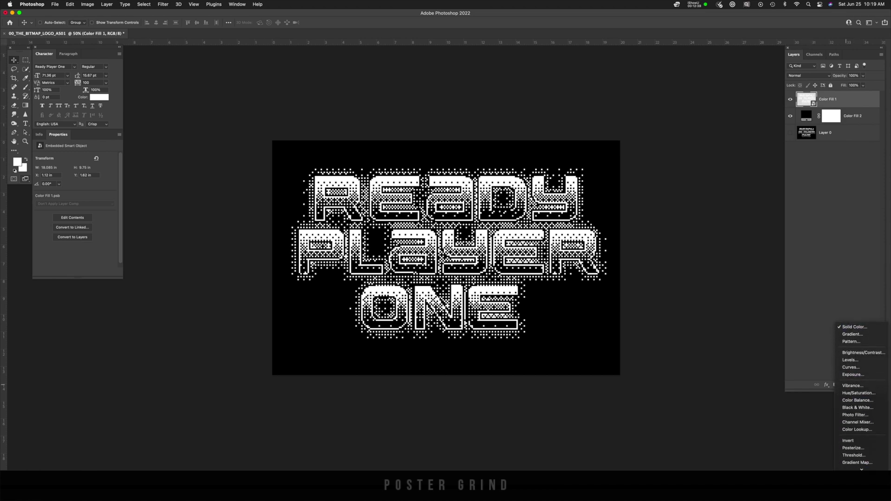
left_click(854, 325)
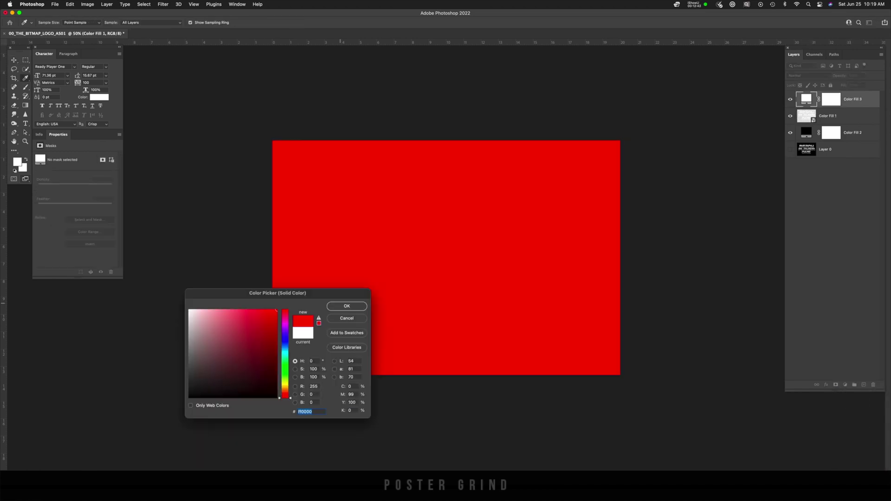
key("Return")
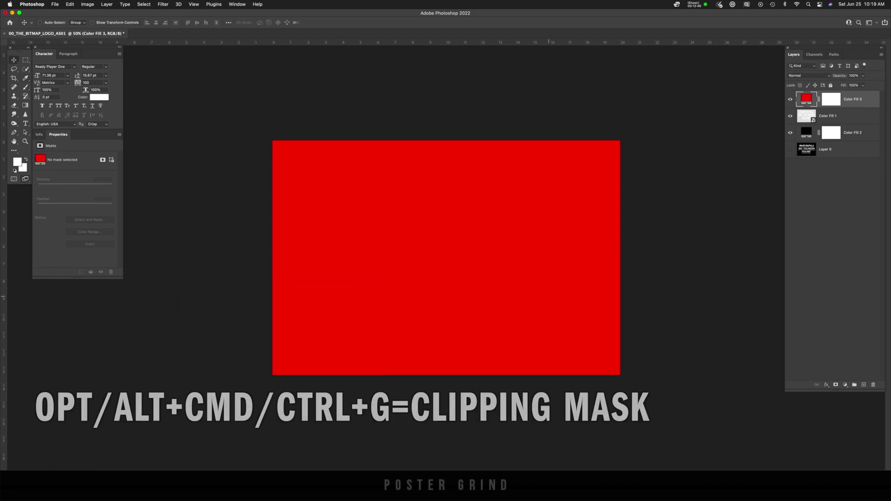
key("ctrl+alt+g")
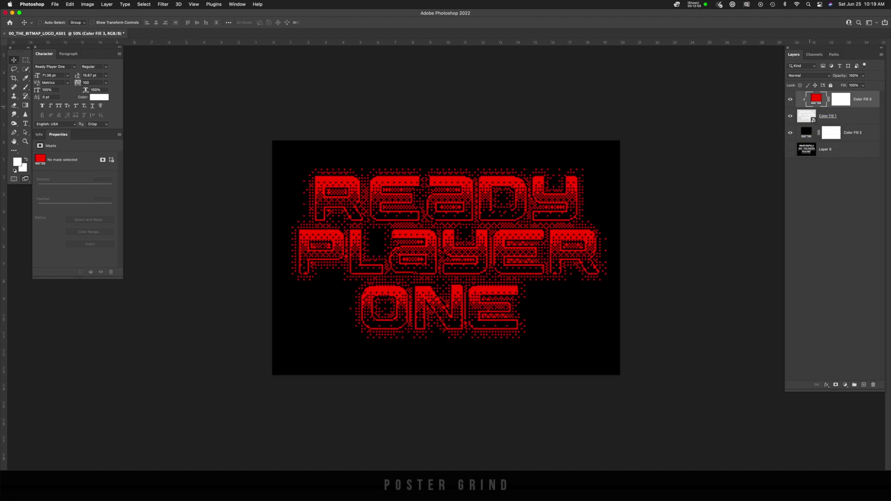
Recolor the clipped Solid Color fill over the logo from red to a bright magenta
double_click(816, 100)
left_click_drag(246, 327, 227, 310)
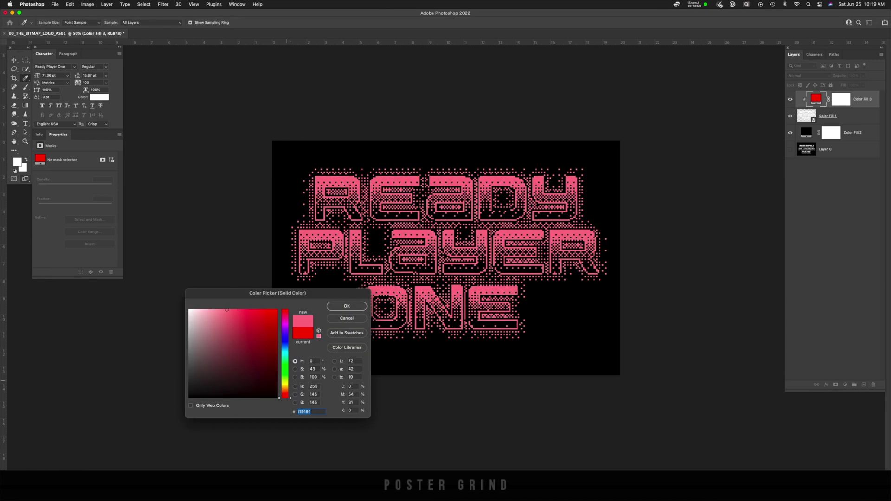
mouse_move(285, 310)
left_mouse_down()
mouse_move(285, 385)
mouse_move(285, 325)
left_mouse_up()
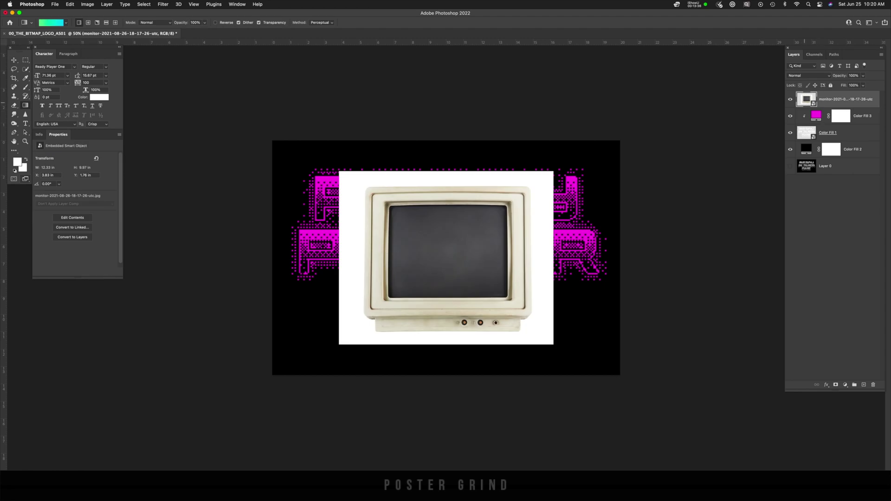
Enlarge the monitor photo from its center to about 311.6% so its screen fills the canvas, and set its blending mode to Screen
key("super+t")
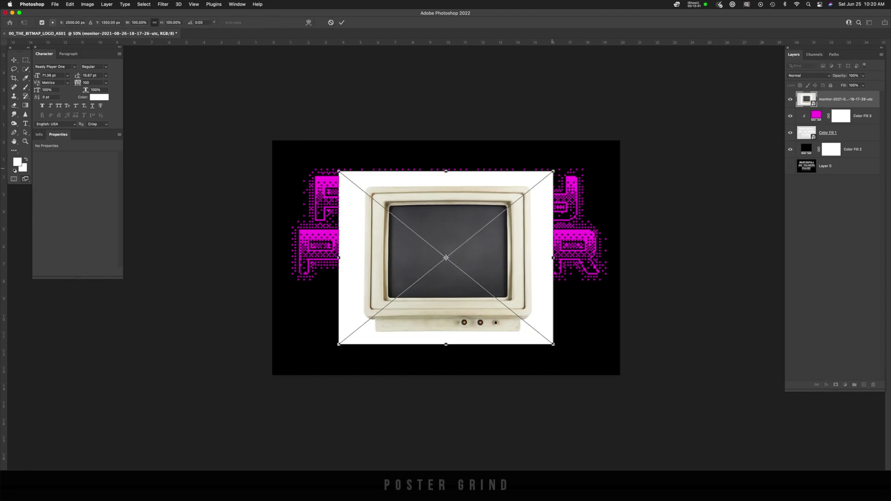
left_click_drag(553, 171, 851, 22)
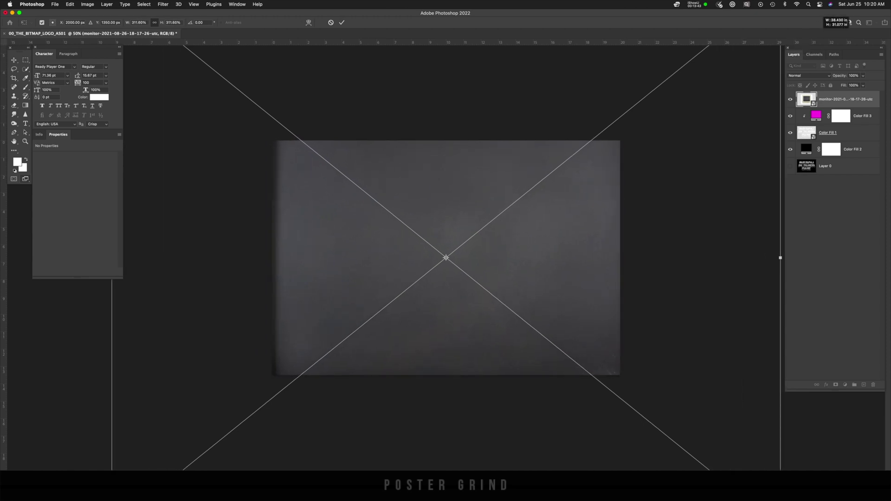
key("Return")
left_click(808, 75)
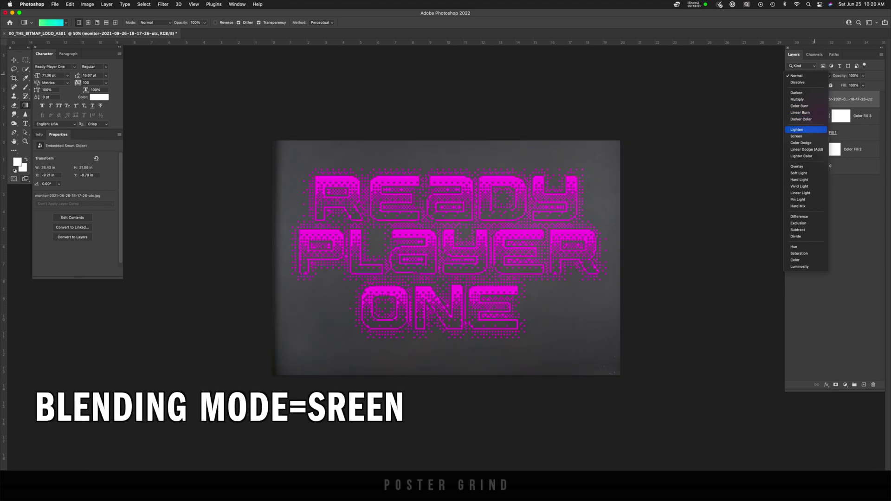
left_click(797, 136)
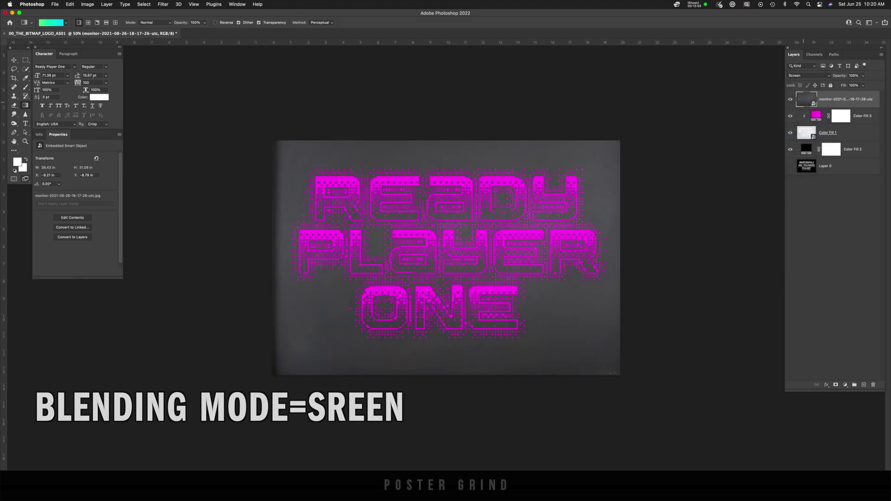
Add a Curves adjustment clipped to the monitor photo and darken it with a midtone point at input 152, output 105
left_click(845, 385)
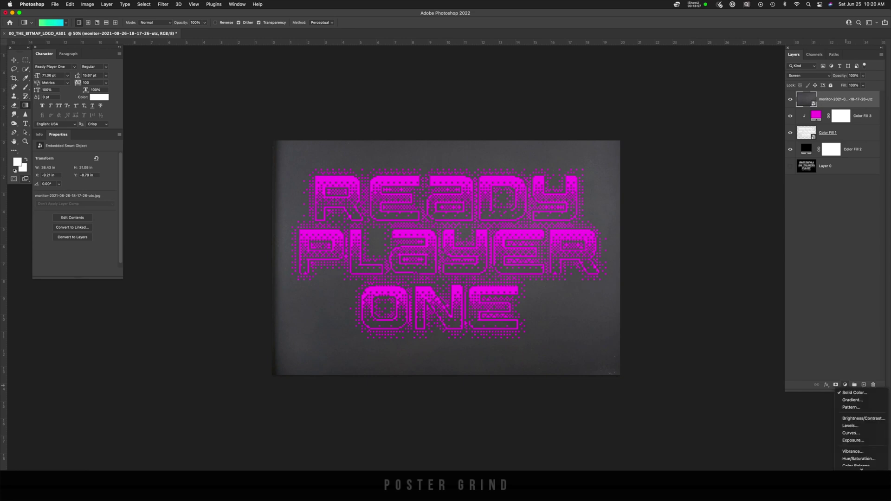
left_click(851, 433)
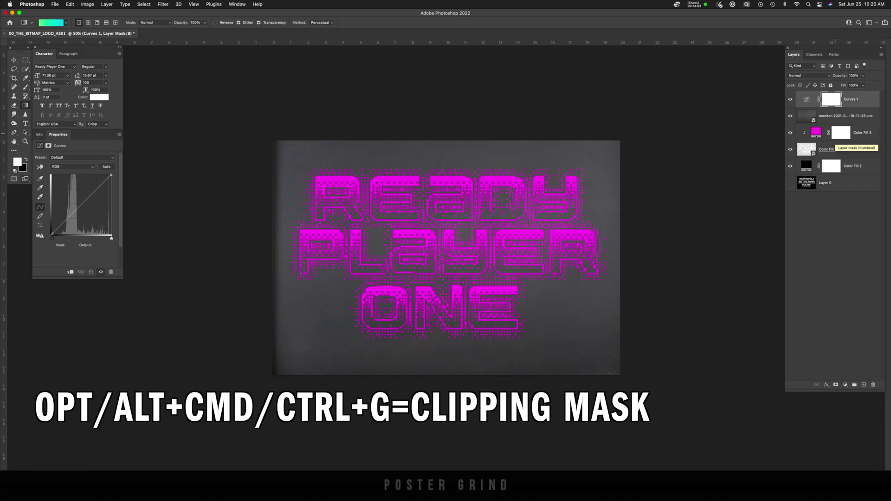
key("super+alt+g")
left_click(84, 203)
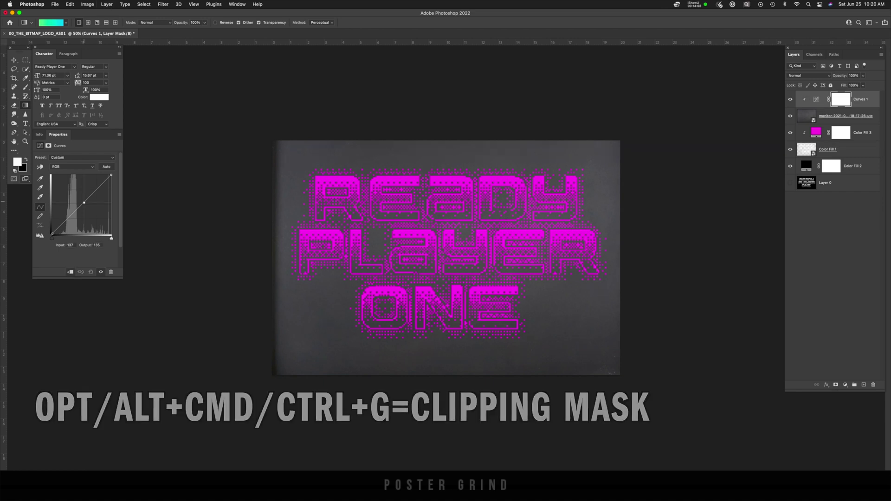
left_click_drag(84, 202, 88, 209)
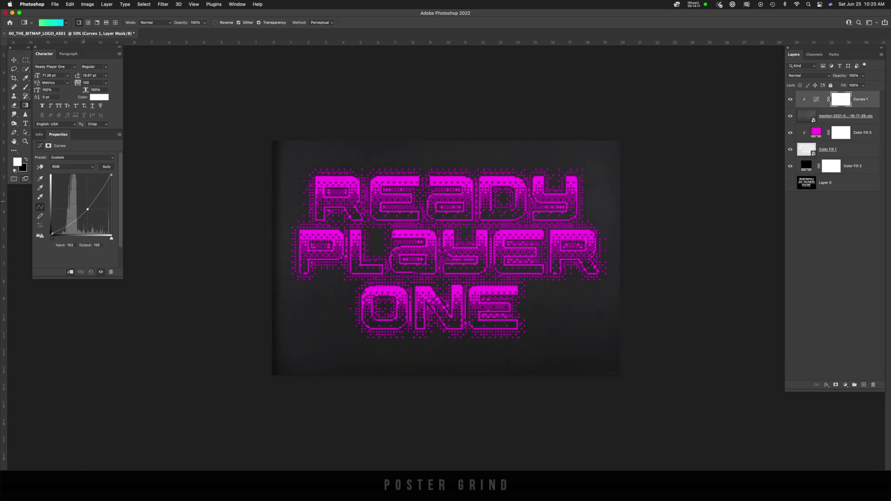
Reposition and transform the monitor photo to about 37.77 by 25.73 in so its dark screen's edges frame the canvas
left_click(846, 116)
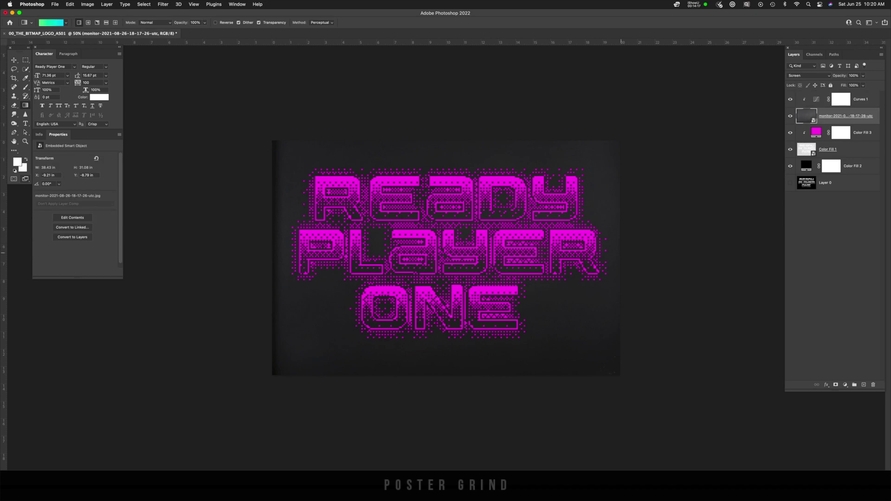
key("super+t")
mouse_move(619, 246)
left_mouse_down()
mouse_move(600, 250)
mouse_move(625, 238)
left_mouse_up()
key("super+minus")
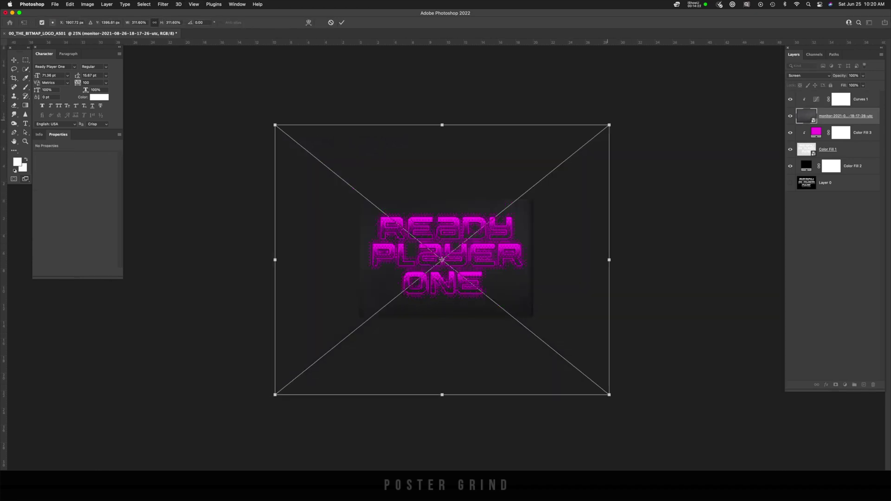
left_click_drag(609, 125, 606, 130)
left_click_drag(442, 130, 442, 159)
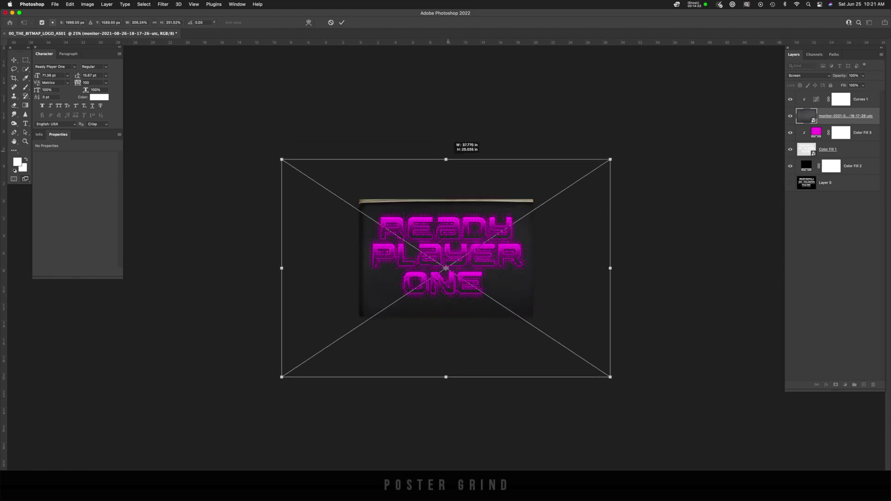
key("Return")
key("g")
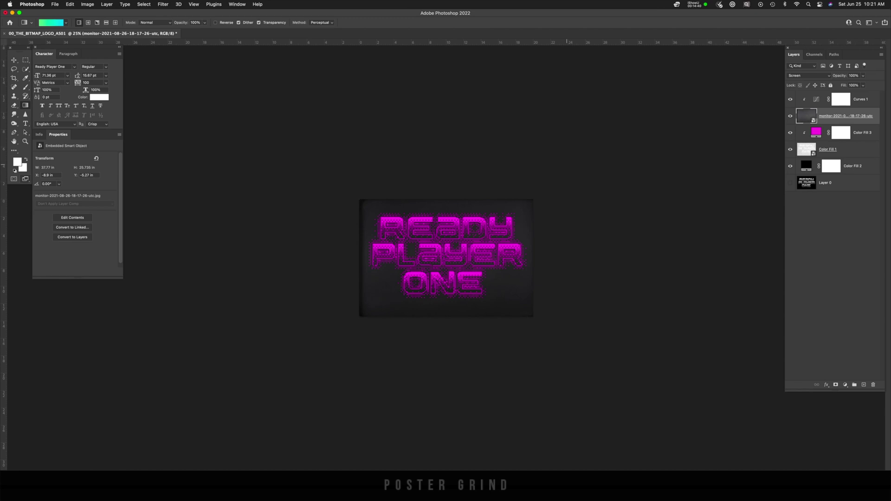